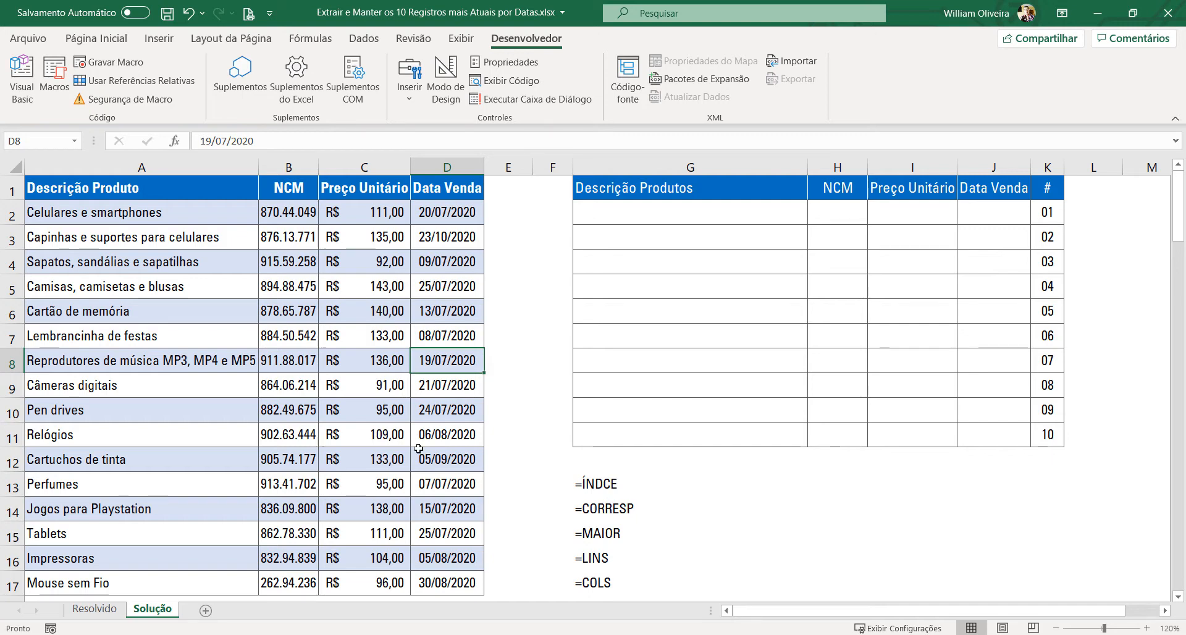
# Review the product descriptions in A2:A17 on the Solução sheet
pyautogui.click(161, 216)
pyautogui.moveTo(160, 215); pyautogui.dragTo(149, 518)
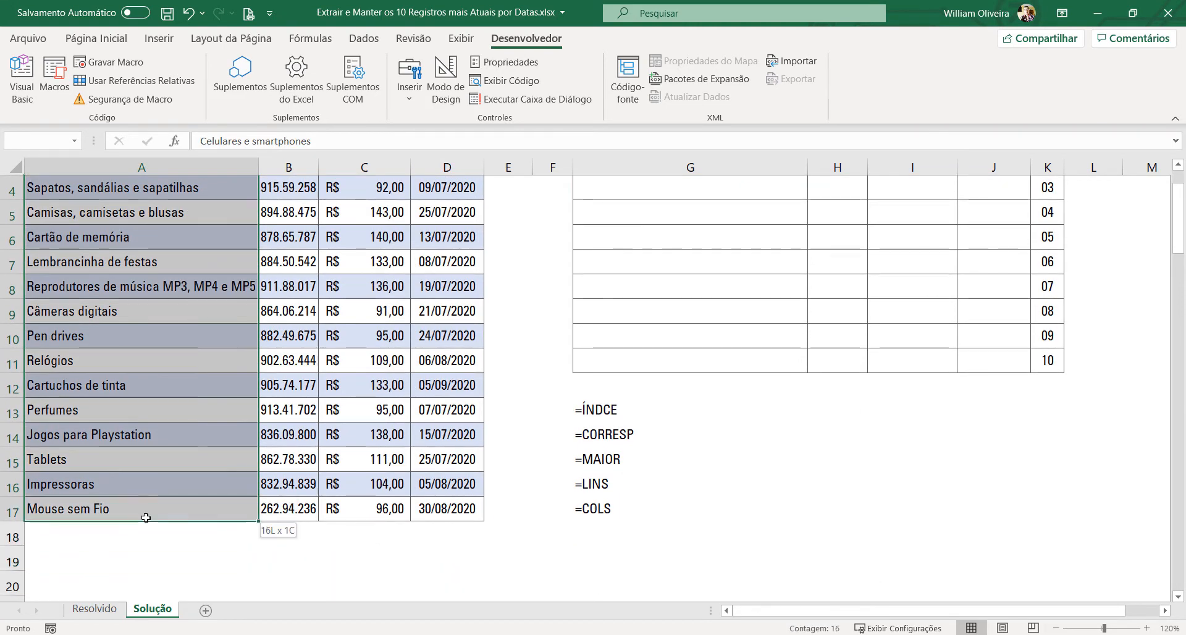
pyautogui.scroll(1, 362, 436)
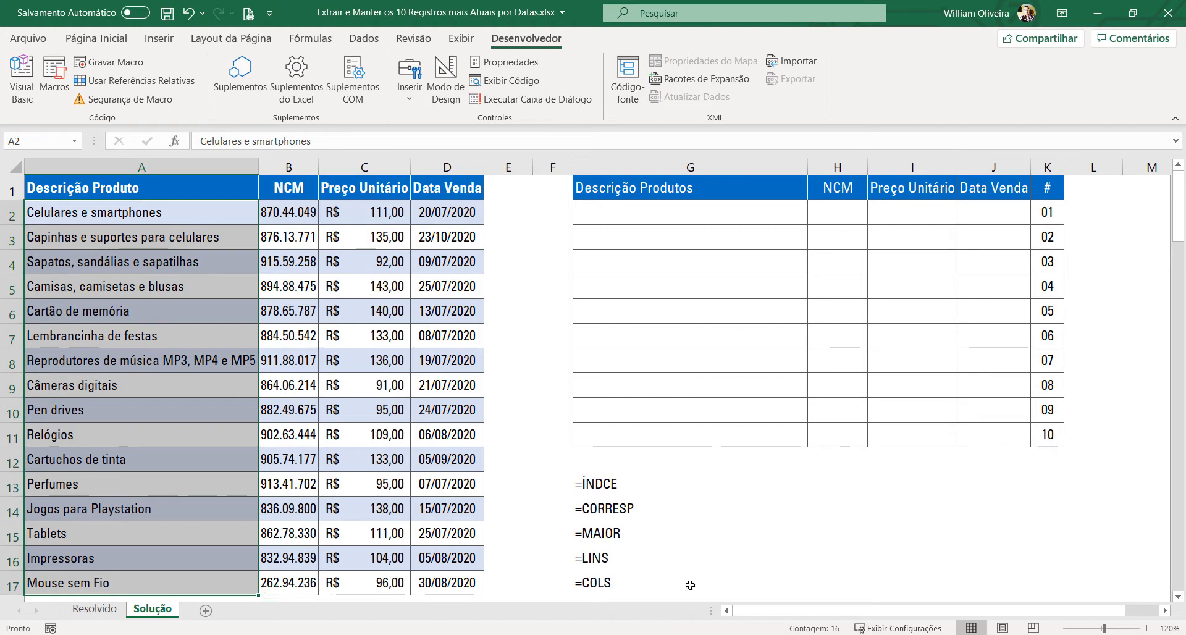
# Switch to the browser to view the Campus do Excel YouTube channel, and return to the Excel workbook
pyautogui.click(707, 634)
pyautogui.click(791, 575)
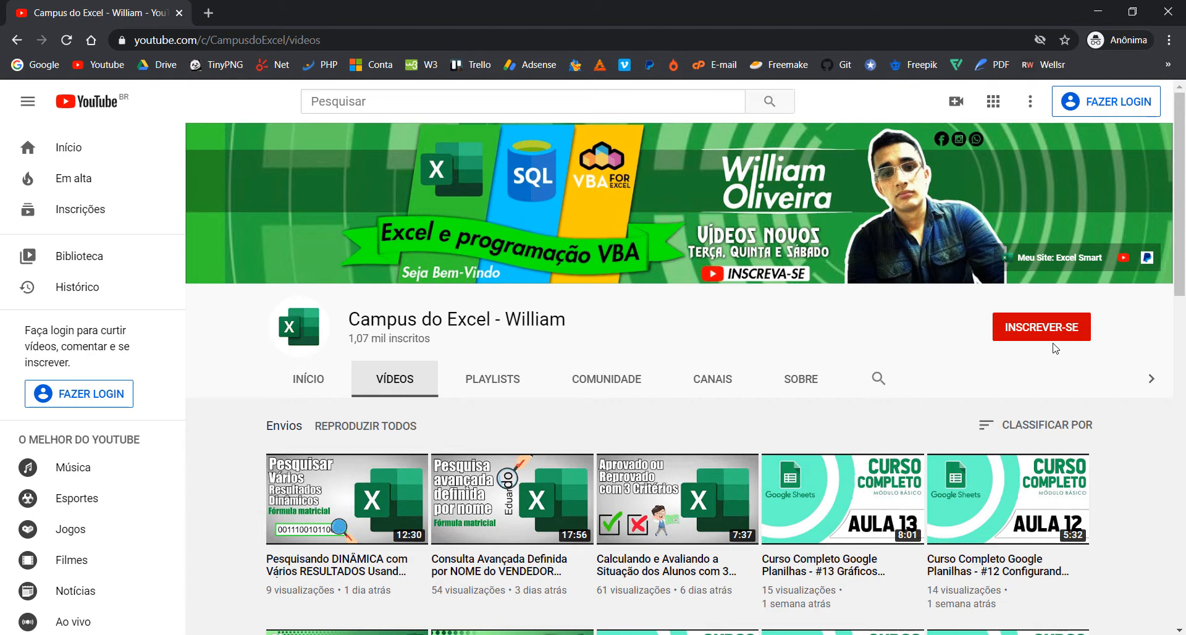
pyautogui.click(656, 634)
pyautogui.click(462, 337)
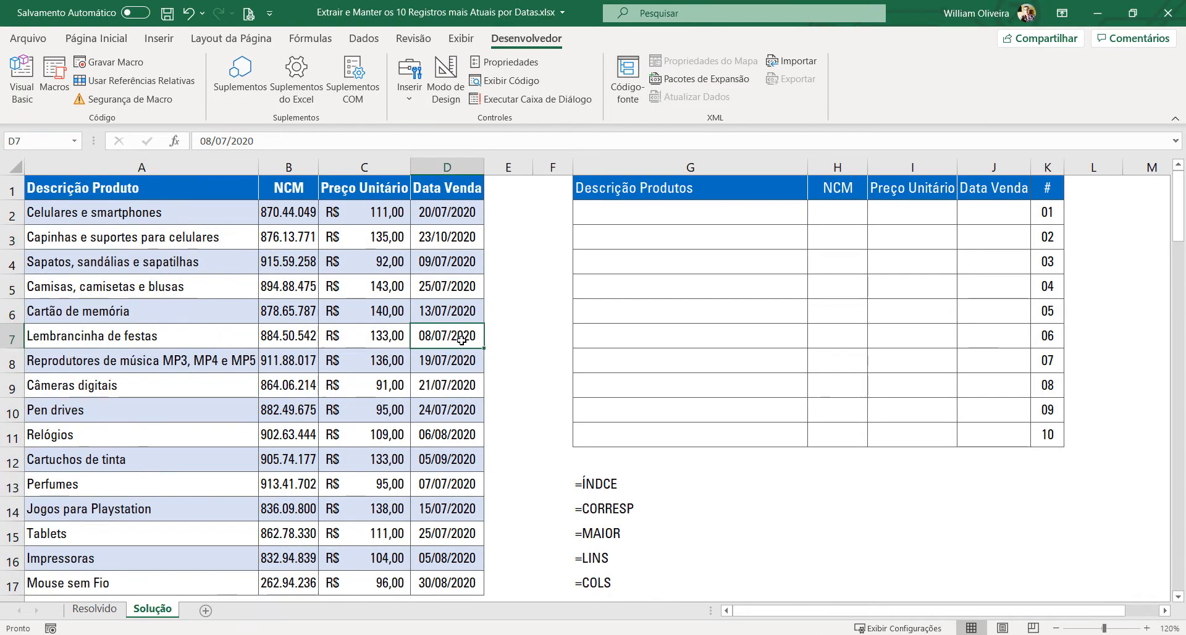
# Examine the Resolvido sheet, temporarily highlighting the extracted dates in J2:J11 and the source dates in D2:D17 for comparison
pyautogui.click(99, 610)
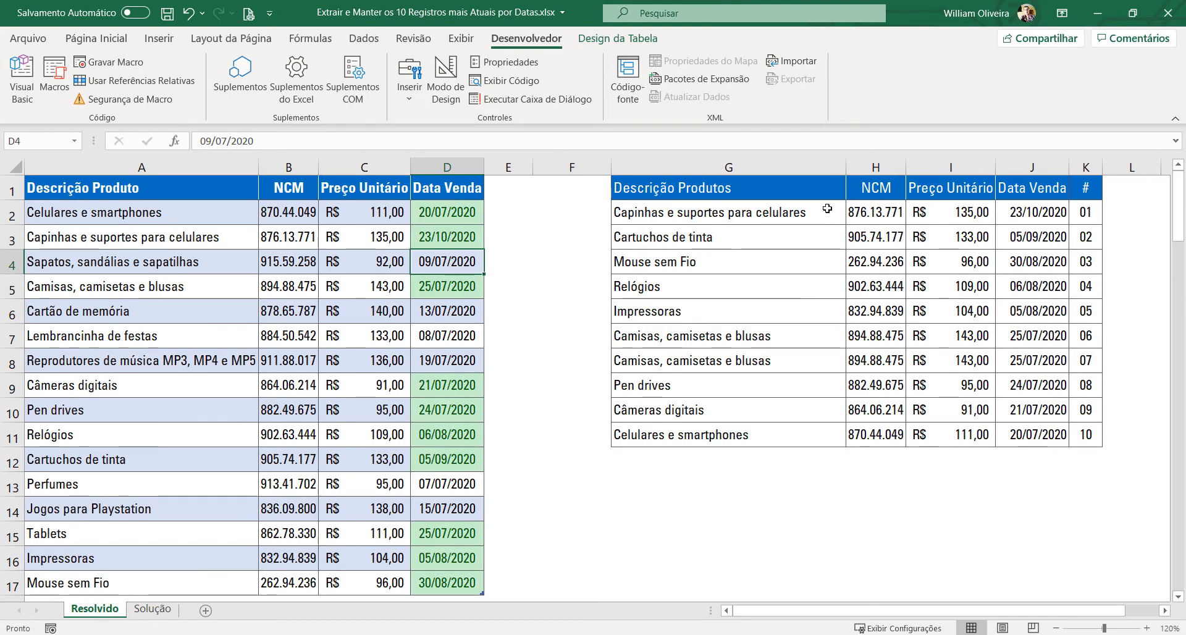
pyautogui.scroll(-2, 485, 383)
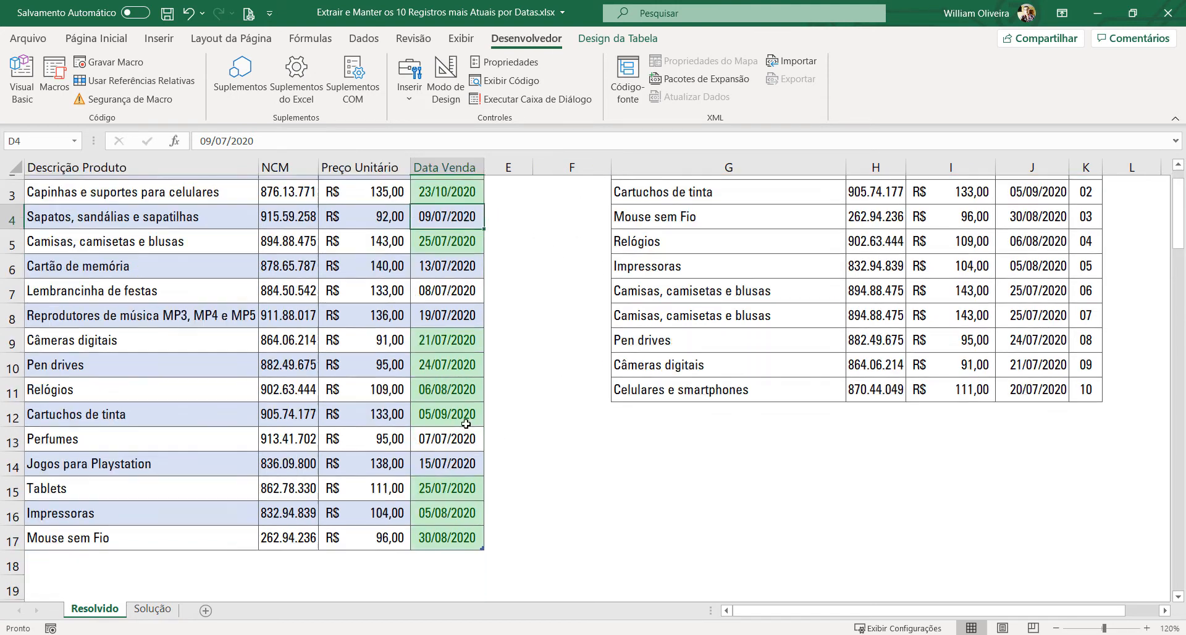
pyautogui.click(440, 389)
pyautogui.scroll(2, 664, 439)
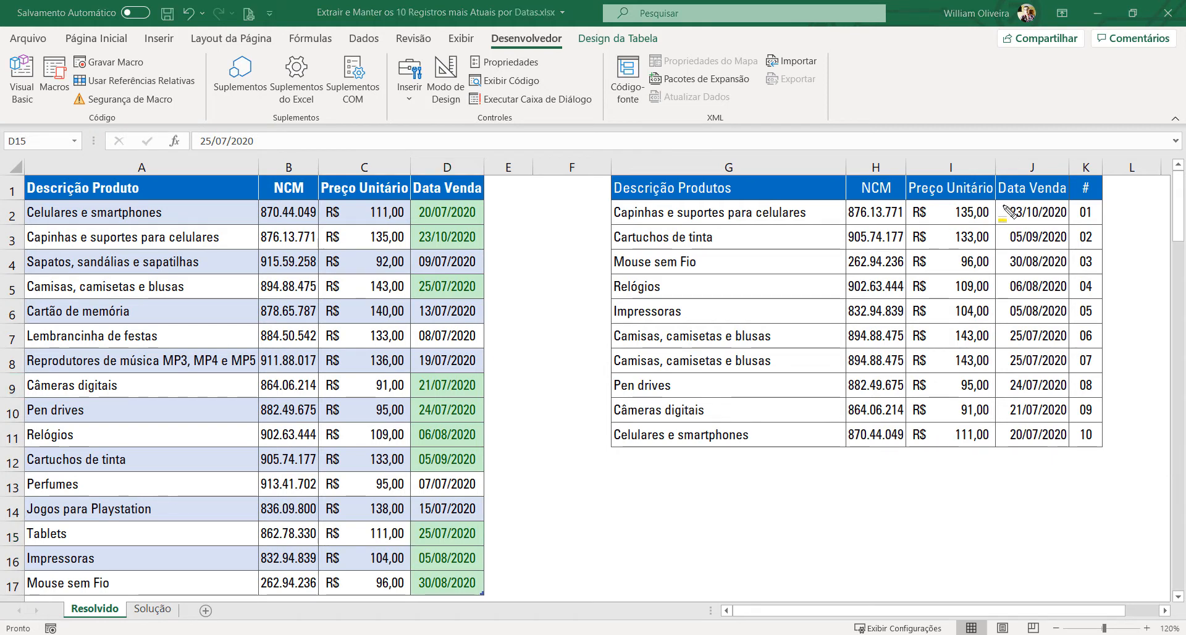
pyautogui.moveTo(996, 213)
pyautogui.mouseDown()
pyautogui.moveTo(1078, 247)
pyautogui.moveTo(1067, 458)
pyautogui.mouseUp()
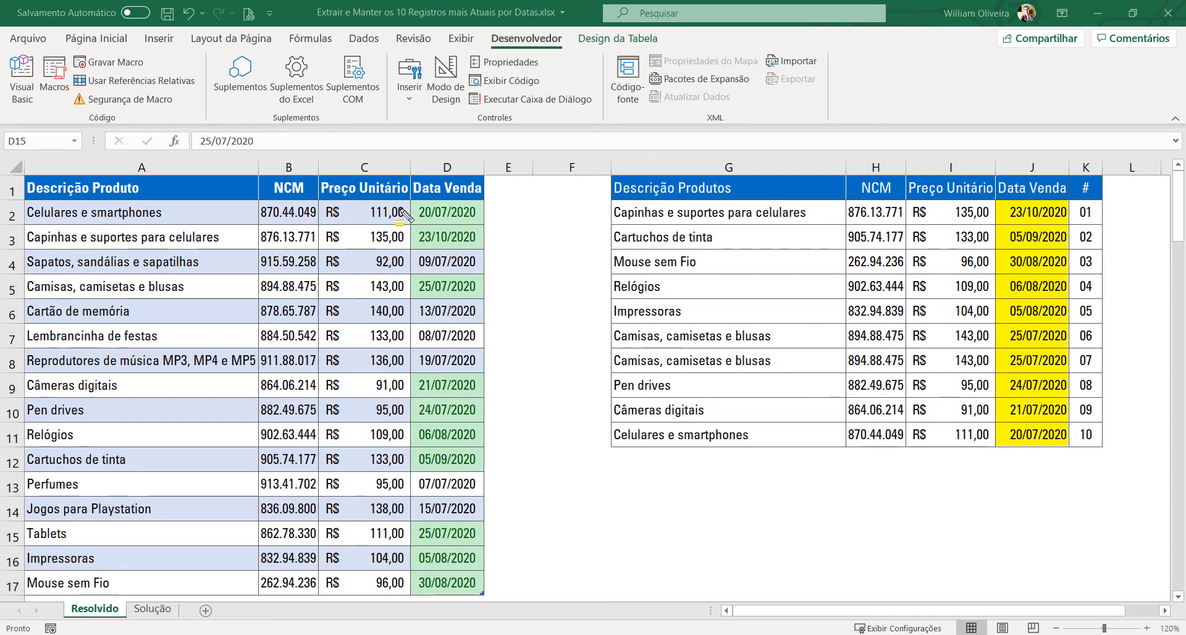
pyautogui.moveTo(411, 214)
pyautogui.mouseDown()
pyautogui.moveTo(465, 339)
pyautogui.moveTo(485, 543)
pyautogui.moveTo(476, 607)
pyautogui.moveTo(482, 204)
pyautogui.moveTo(484, 594)
pyautogui.mouseUp()
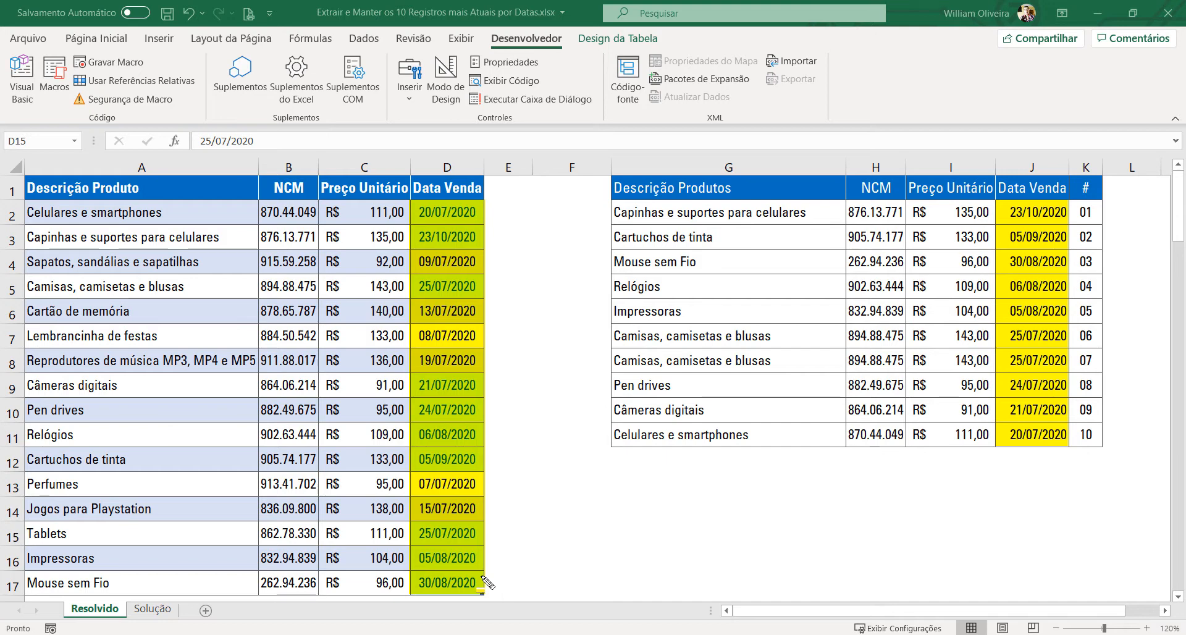
pyautogui.press('Escape')
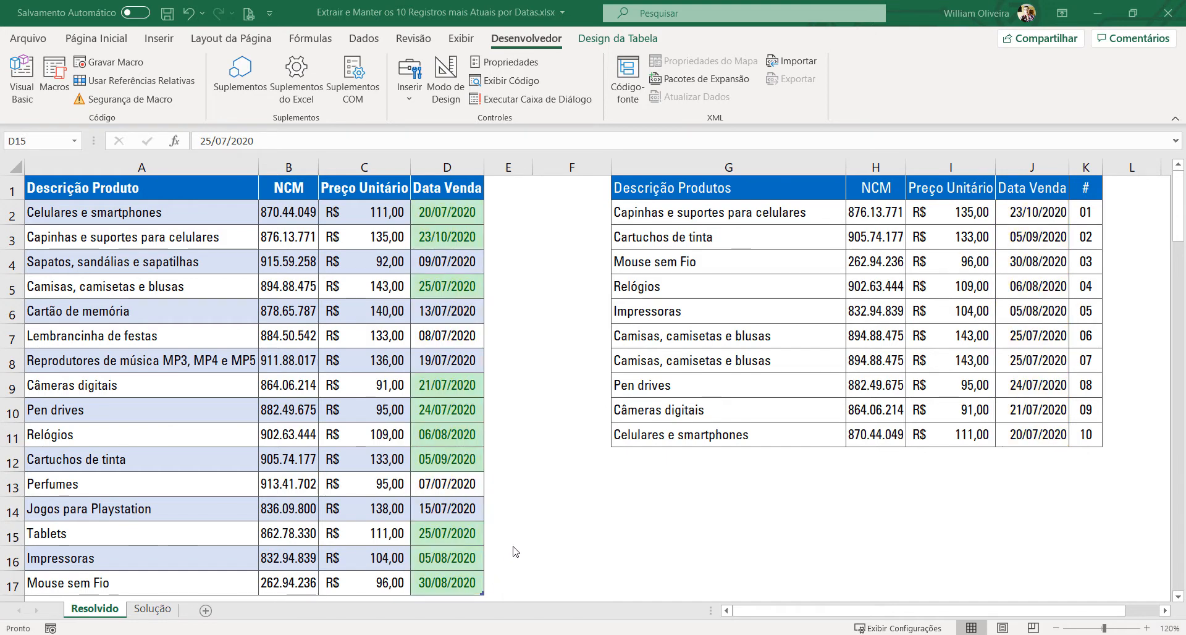
pyautogui.click(531, 424)
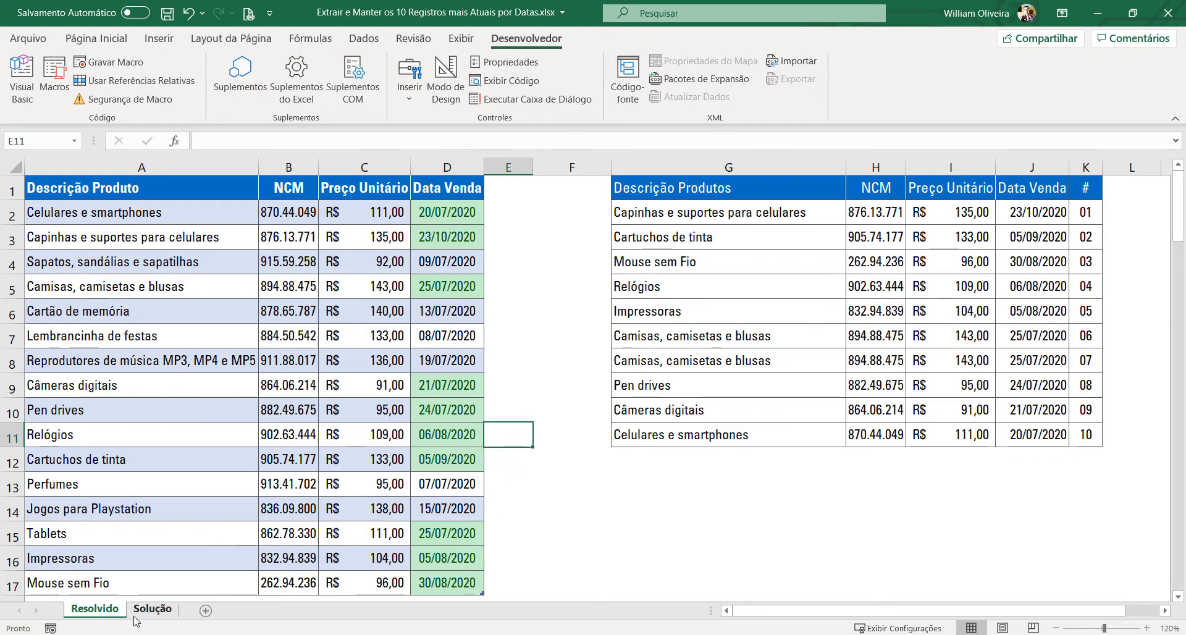
# Compare the empty extraction table on the Solução sheet with the completed Resolvido sheet, checking its source rows down to row 17
pyautogui.click(152, 610)
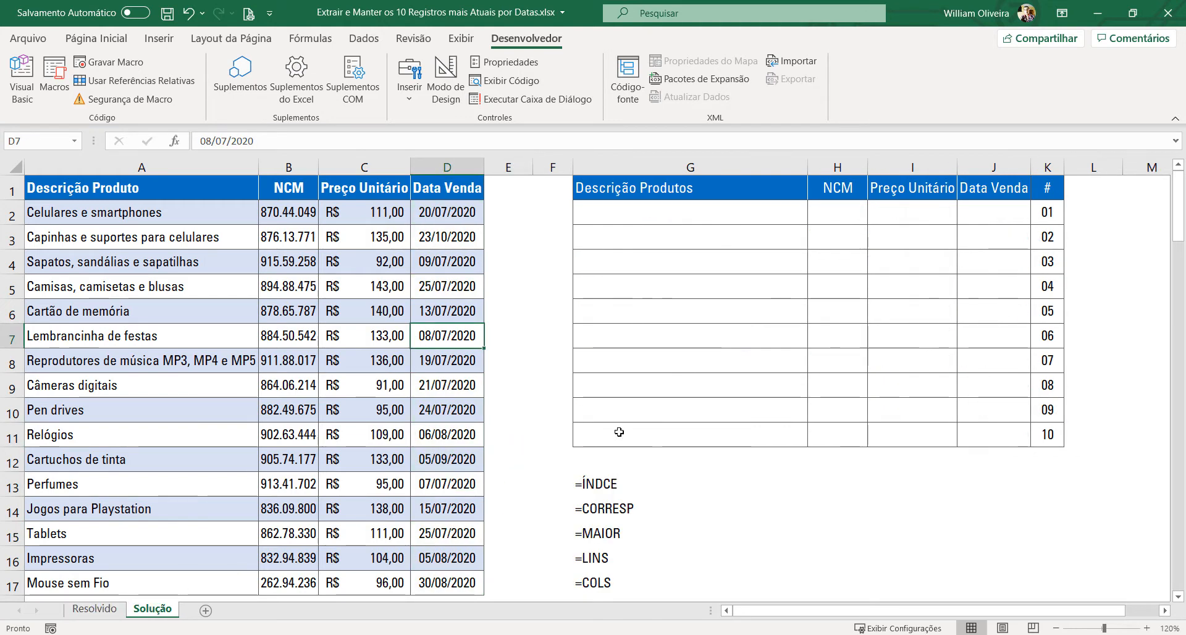
pyautogui.click(98, 611)
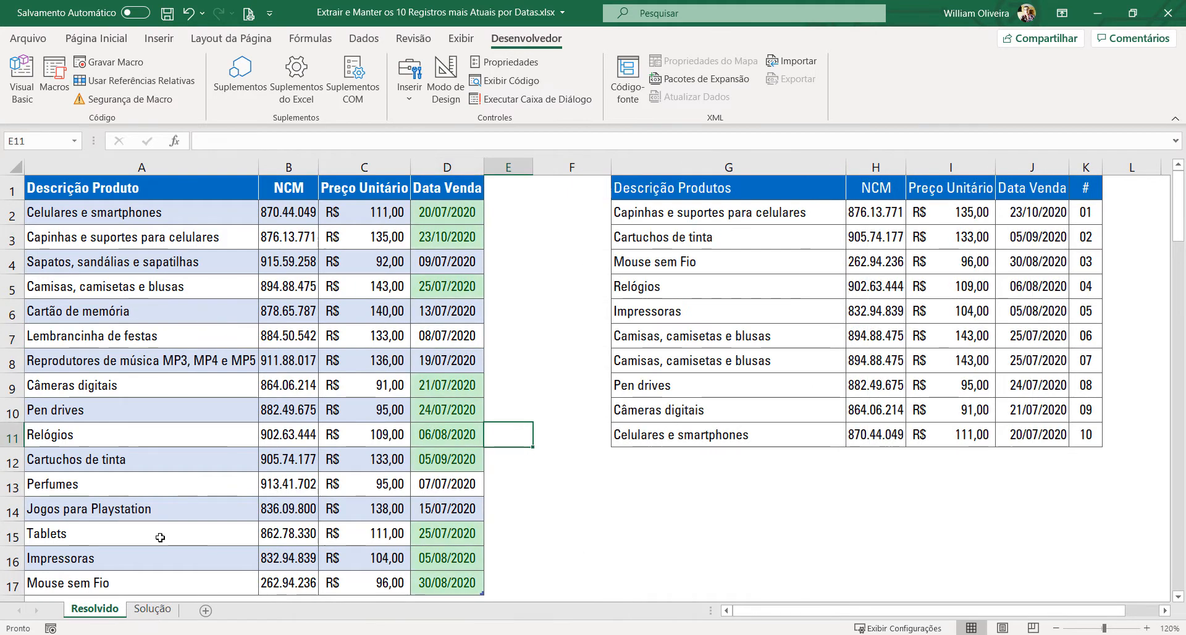
pyautogui.click(393, 389)
pyautogui.scroll(-2, 392, 389)
pyautogui.click(459, 433)
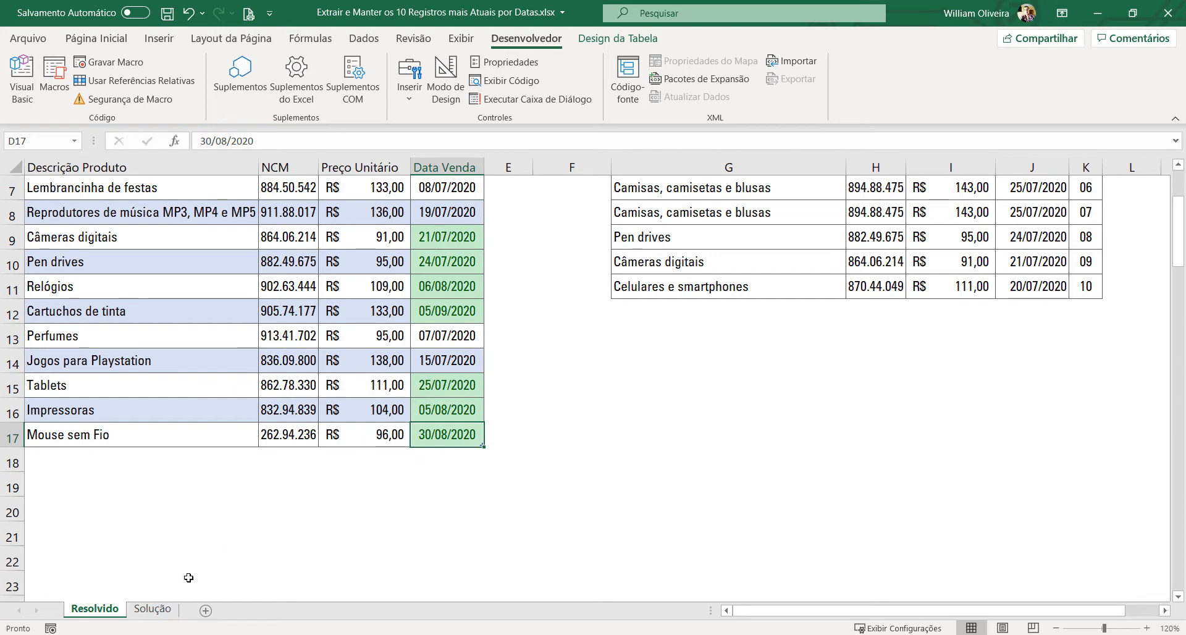
# Review the function names listed in G13:G15 below the extraction table on the Solução sheet
pyautogui.click(152, 608)
pyautogui.click(602, 485)
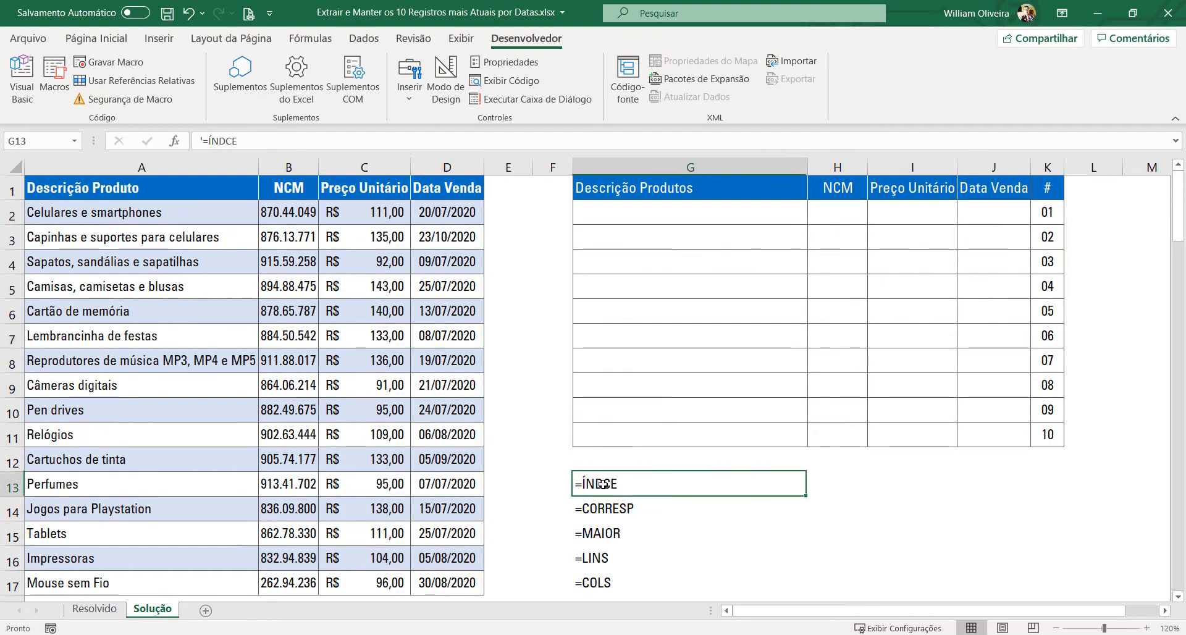
pyautogui.click(606, 510)
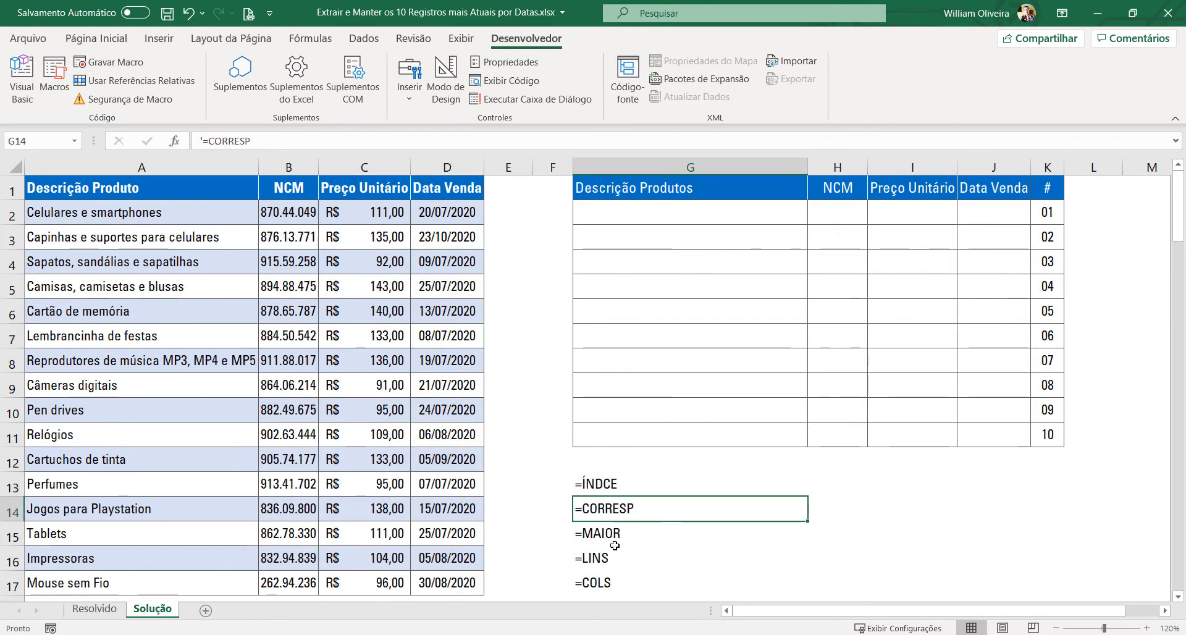
pyautogui.click(609, 533)
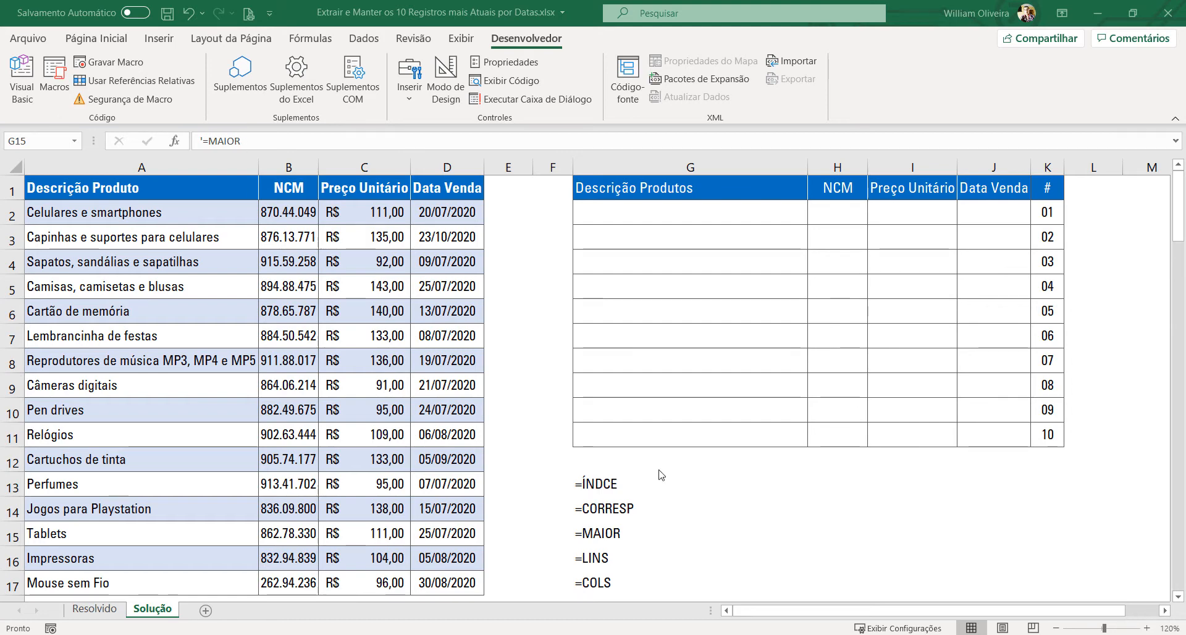
# Enter =COLS(G2:G11) in cell H13 to count the columns of the Descrição Produtos range
pyautogui.click(816, 482)
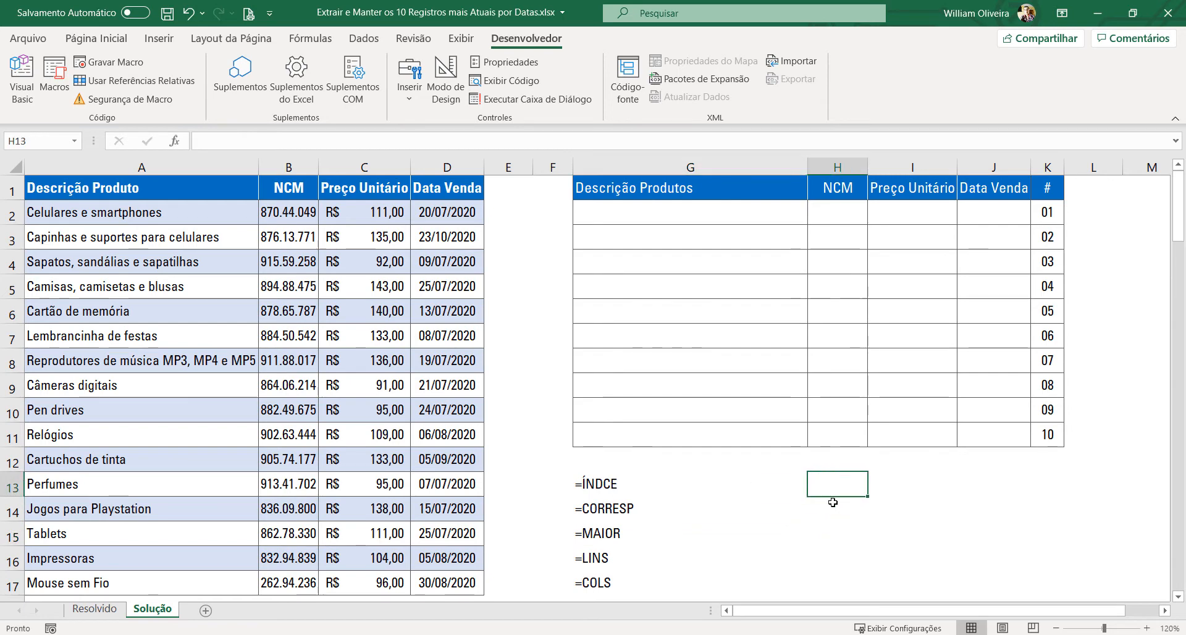
pyautogui.write('=cols')
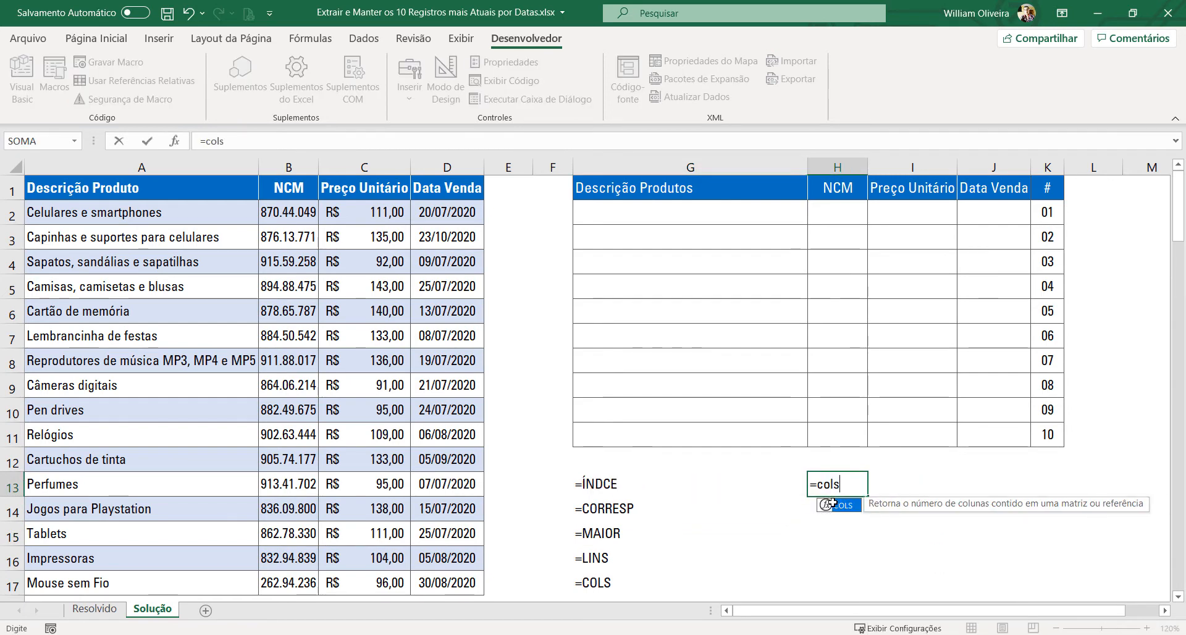
pyautogui.press('Tab')
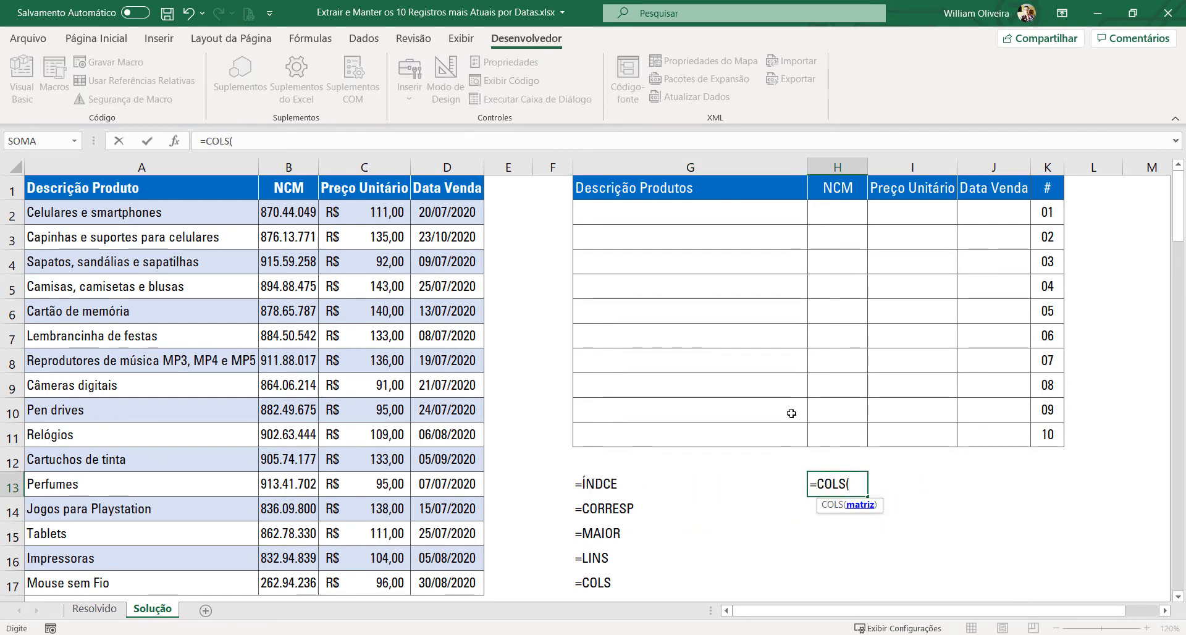
pyautogui.moveTo(629, 216); pyautogui.dragTo(679, 432)
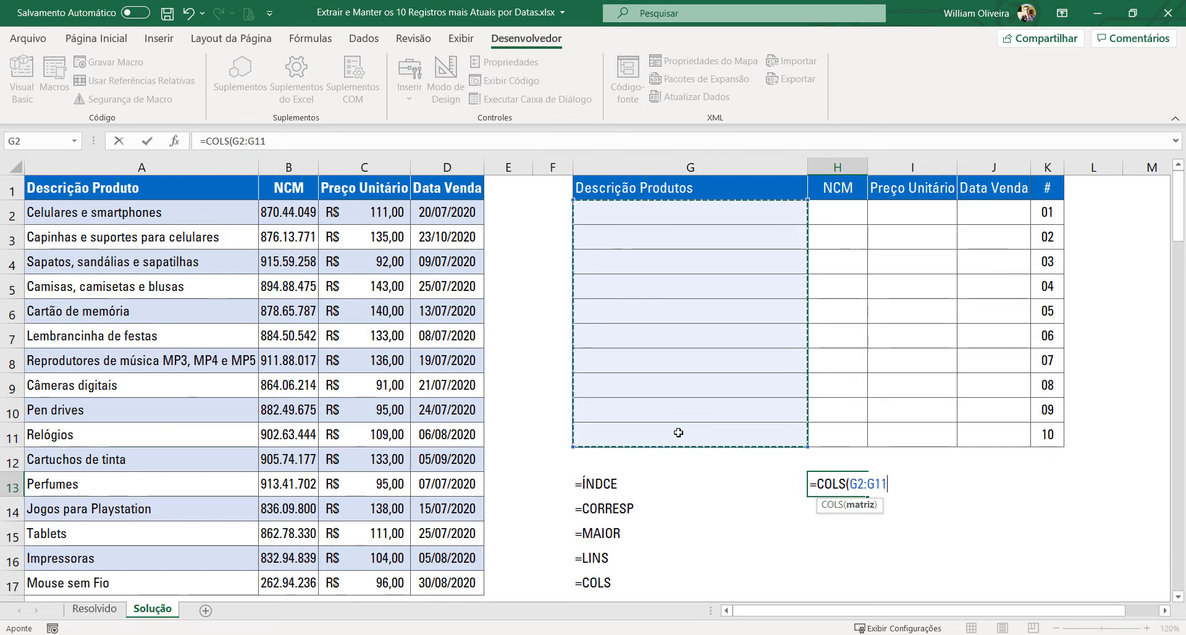
pyautogui.write(')')
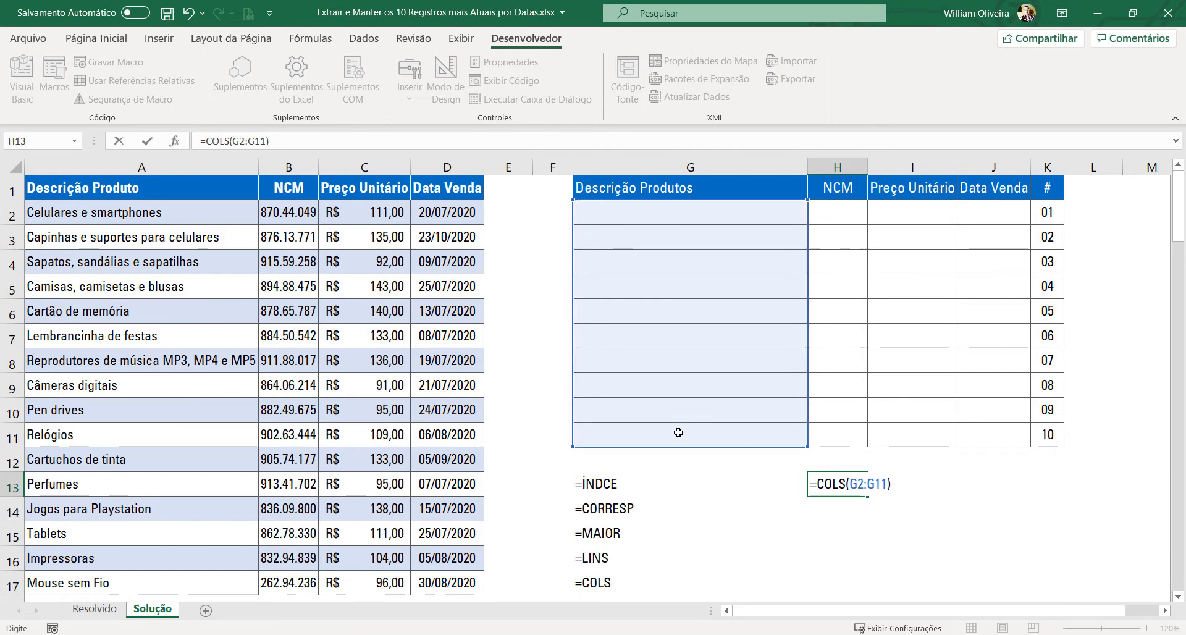
pyautogui.press('Return')
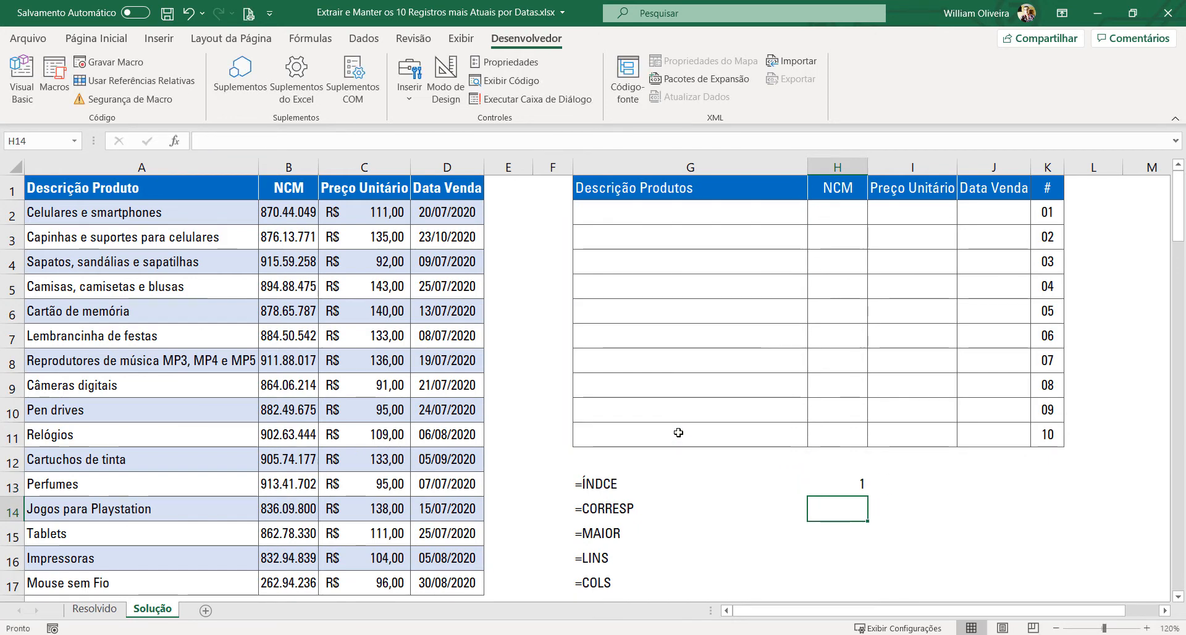
# Change the COLS formula in H13 to =COLS(G2:J2) so it counts the columns across the extraction table's first row
pyautogui.click(855, 490)
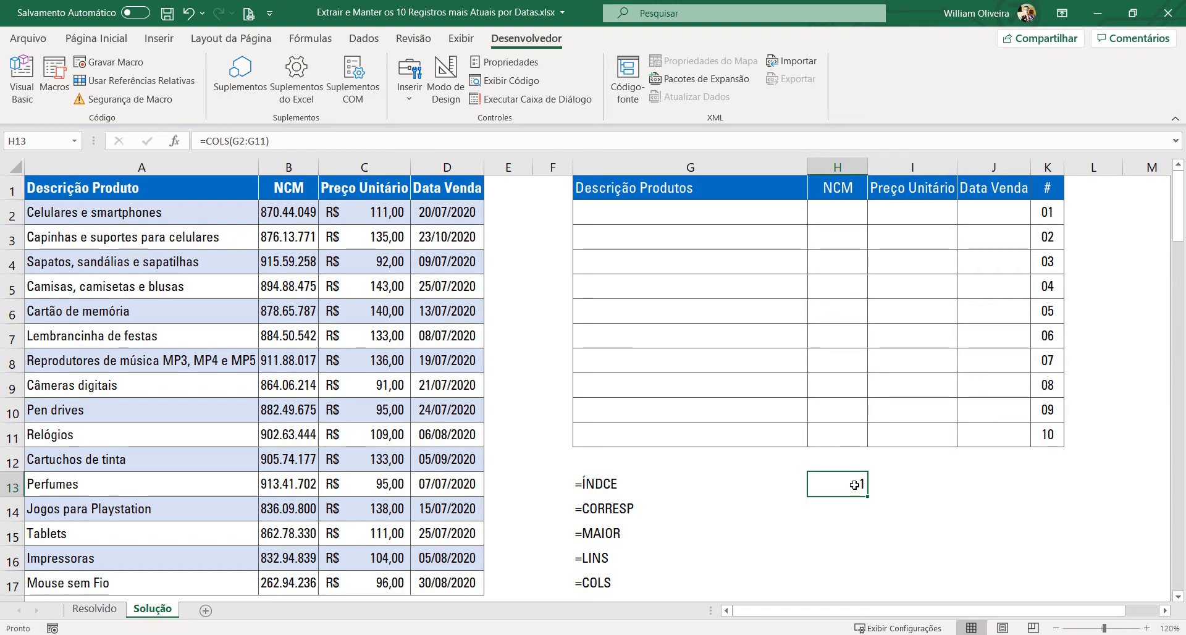
pyautogui.doubleClick(854, 485)
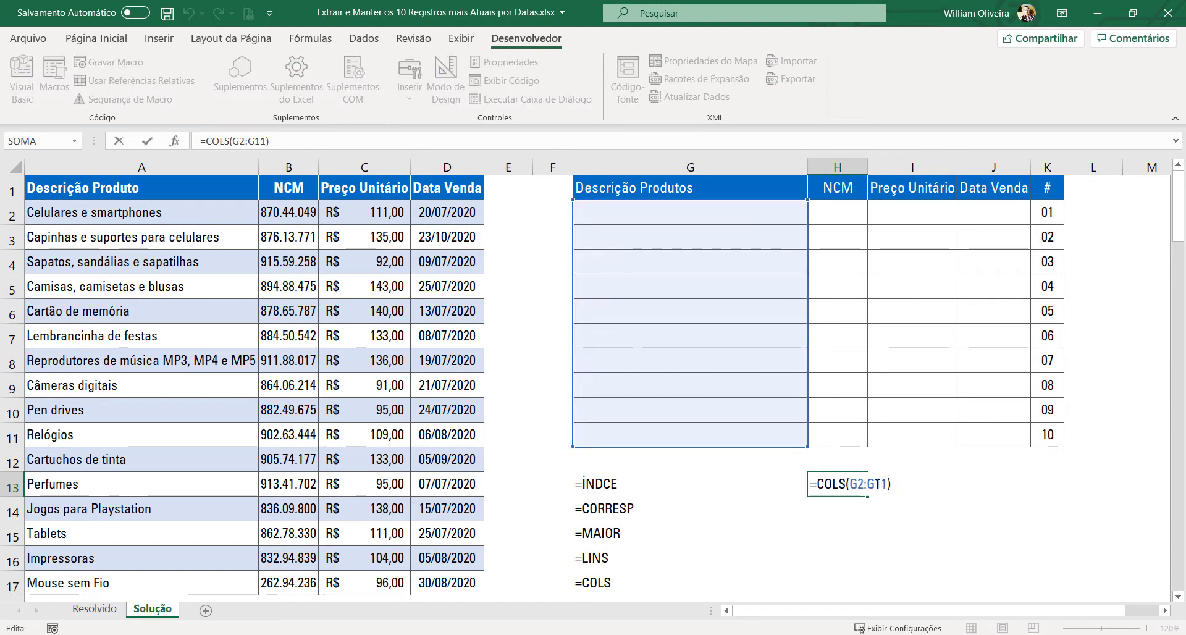
pyautogui.press('BackSpace')
pyautogui.press('BackSpace')
pyautogui.press('BackSpace')
pyautogui.press('BackSpace')
pyautogui.press('BackSpace')
pyautogui.press('BackSpace')
pyautogui.press('BackSpace')
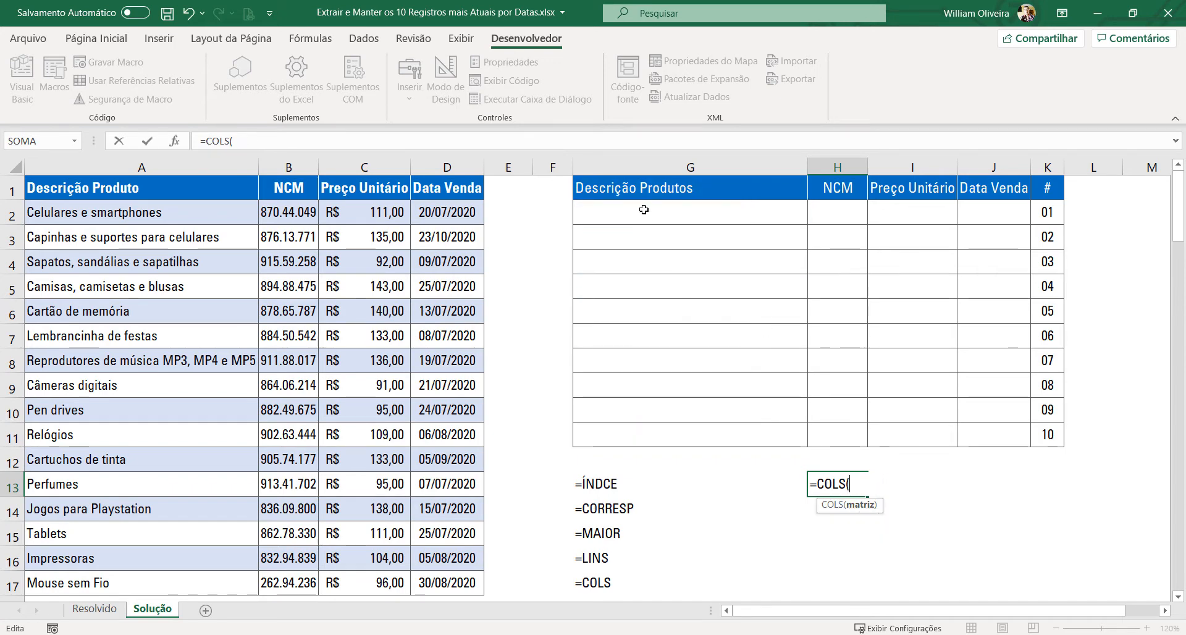
pyautogui.moveTo(641, 211); pyautogui.dragTo(968, 224)
pyautogui.write(')')
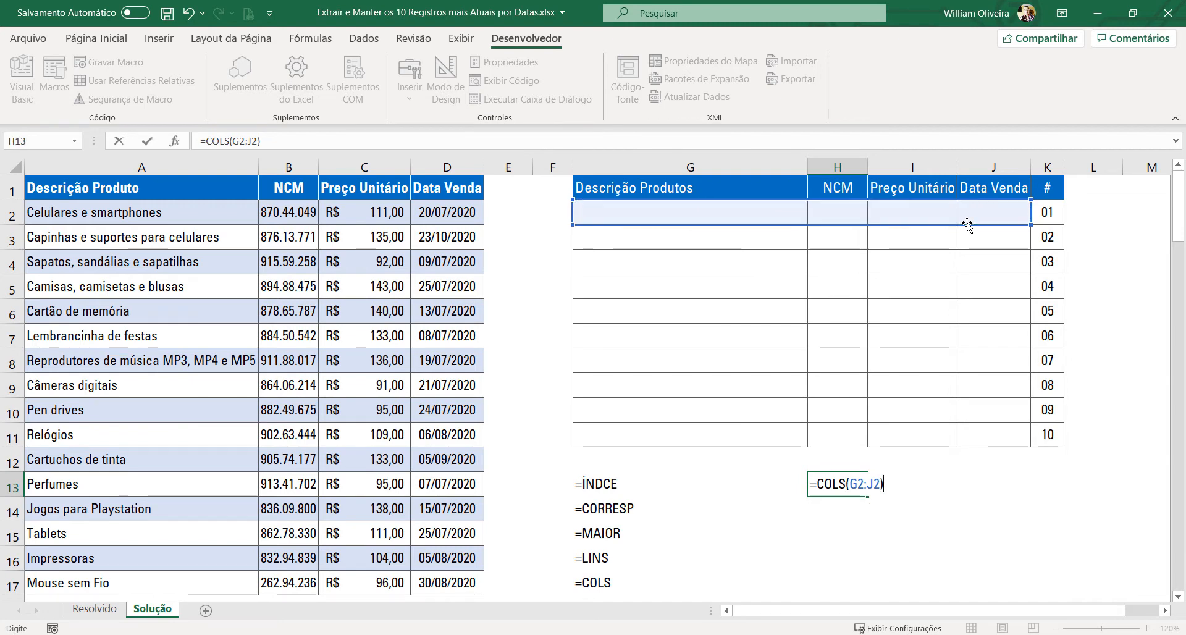
pyautogui.hotkey('ctrl', 'Return')
pyautogui.press('Return')
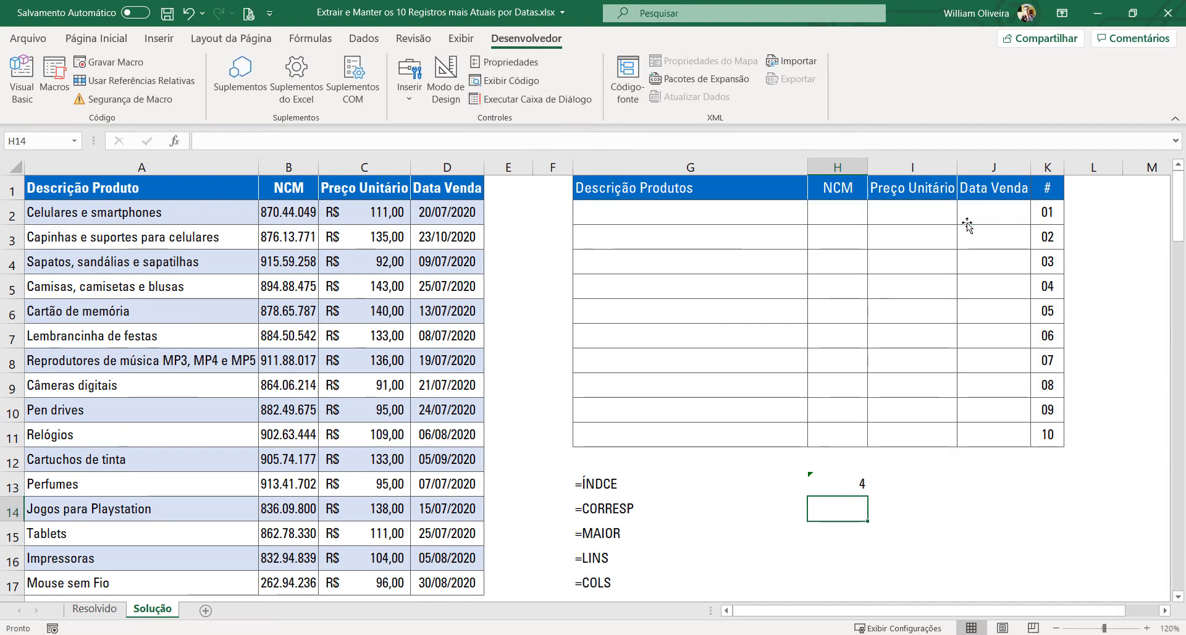
pyautogui.moveTo(699, 210); pyautogui.dragTo(841, 212)
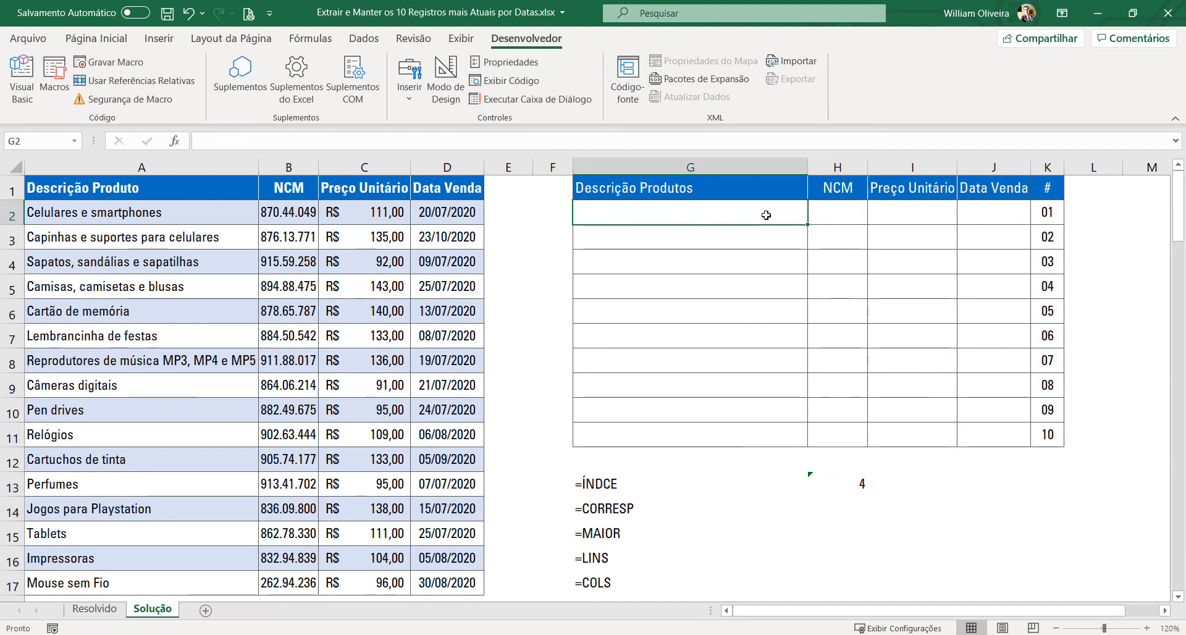
# Replace the formula in H13 with =LINS(G2:G11) to count the rows of the Descrição Produtos range
pyautogui.doubleClick(865, 489)
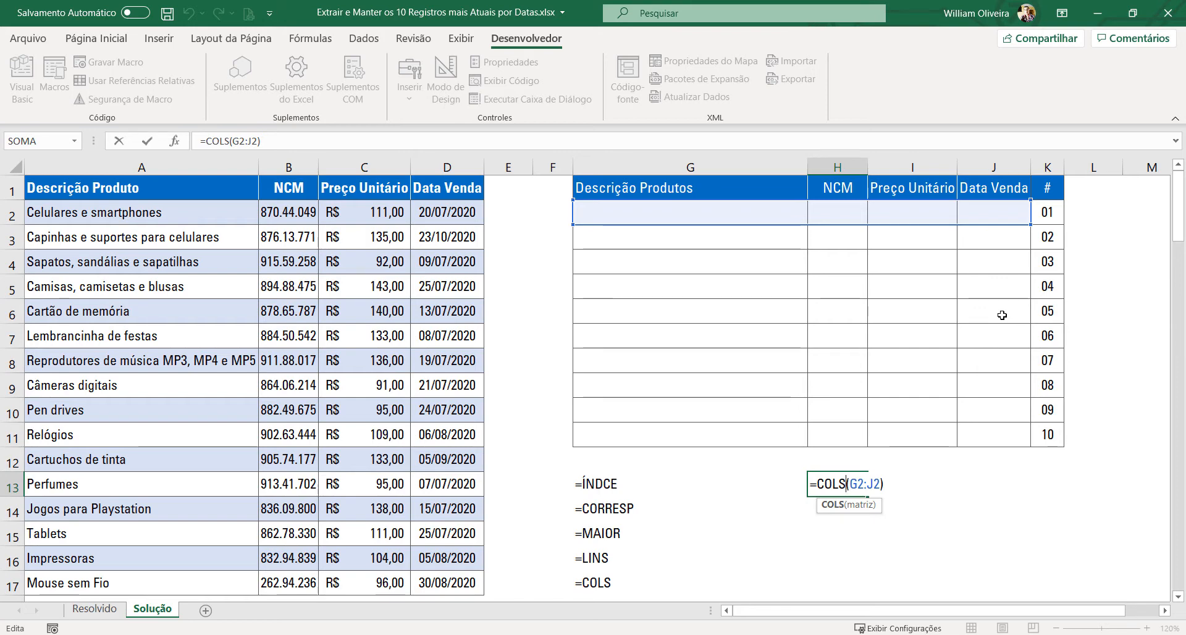
pyautogui.hotkey('ctrl', 'Return')
pyautogui.press('F2')
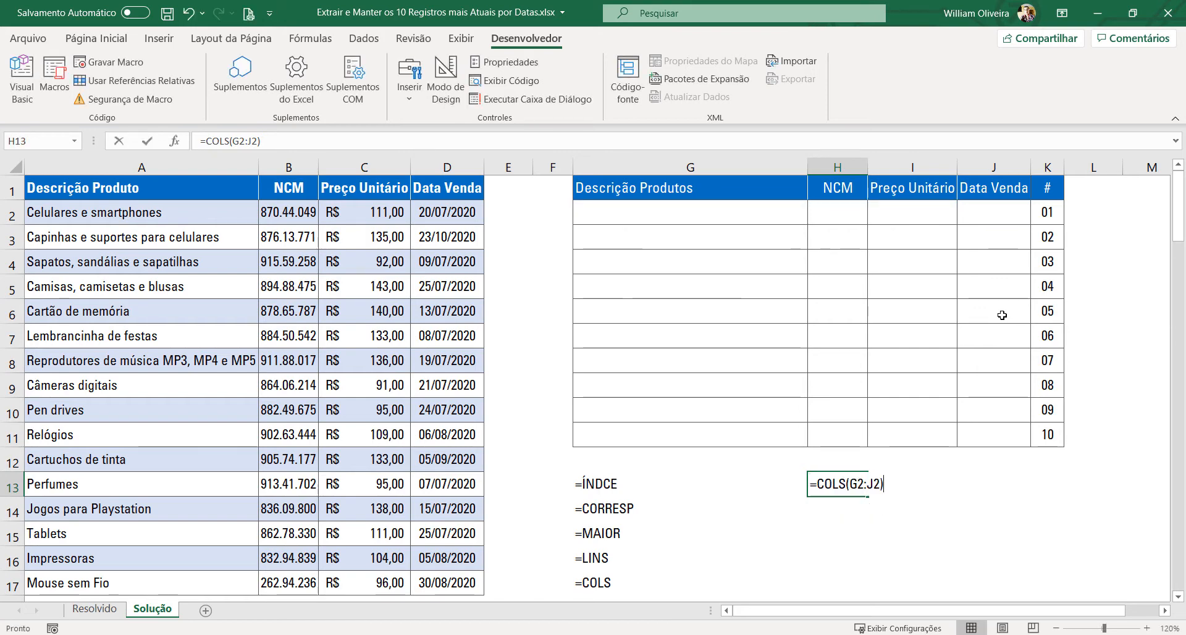
pyautogui.press('Escape')
pyautogui.write('=lins(')
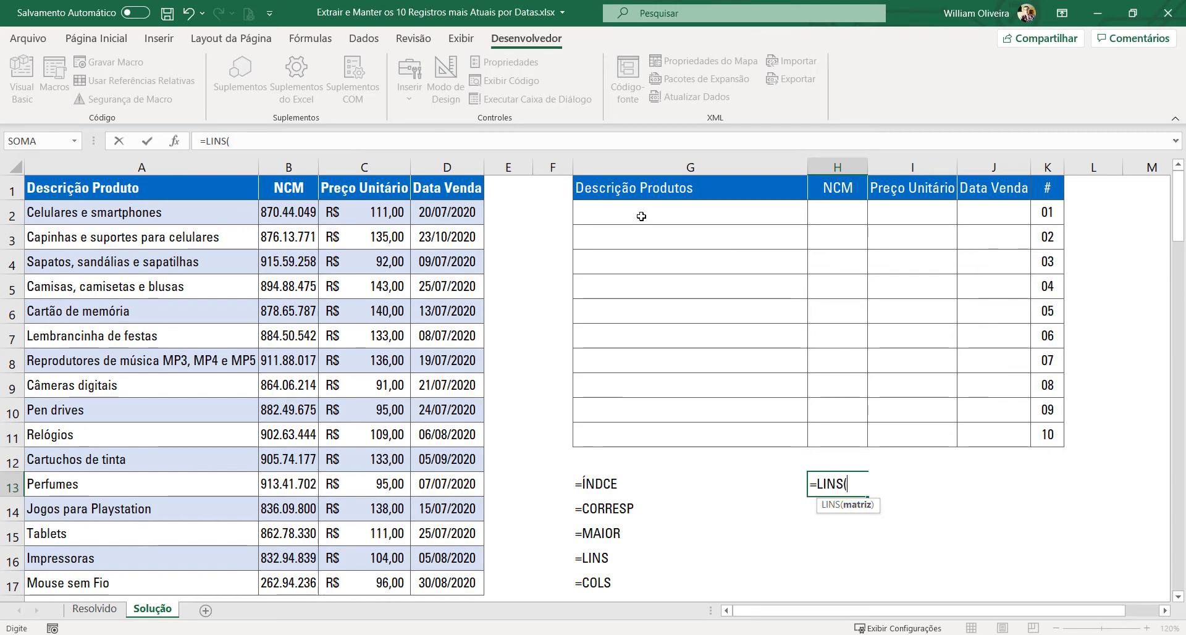
pyautogui.moveTo(641, 217); pyautogui.dragTo(675, 446)
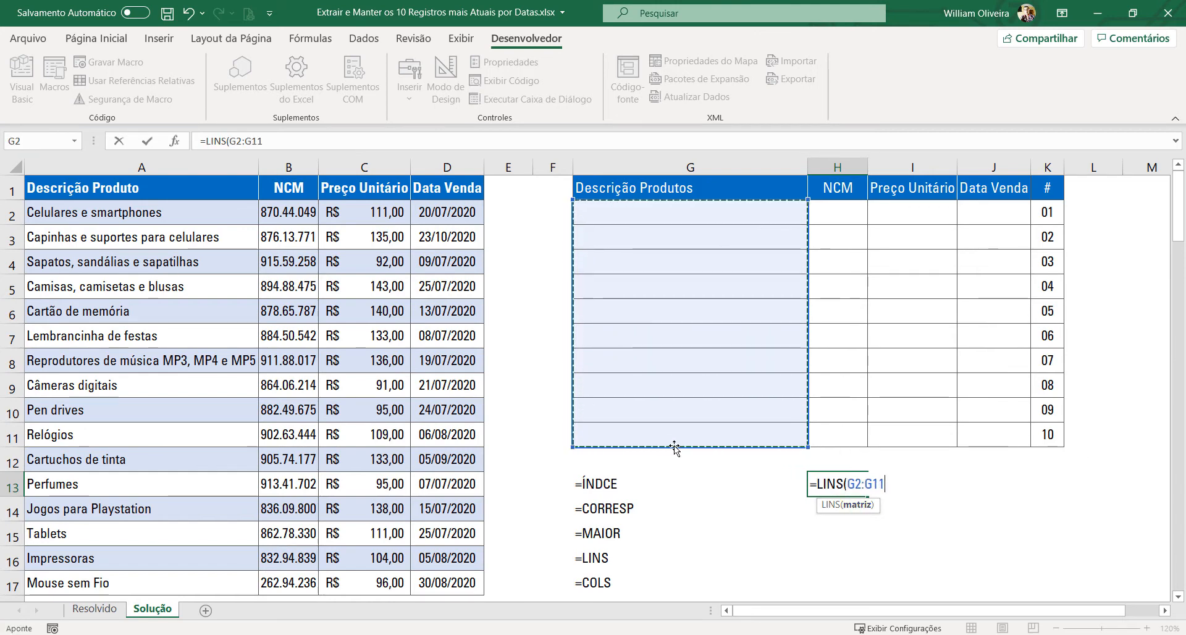
pyautogui.press('Return')
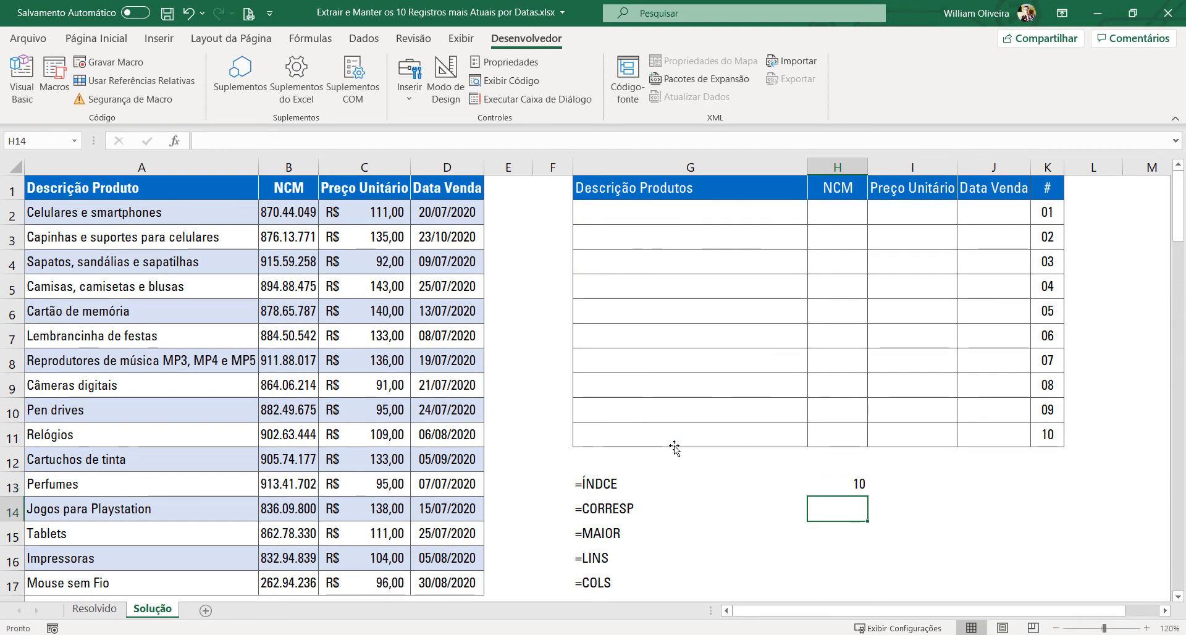
pyautogui.moveTo(651, 223); pyautogui.dragTo(644, 426)
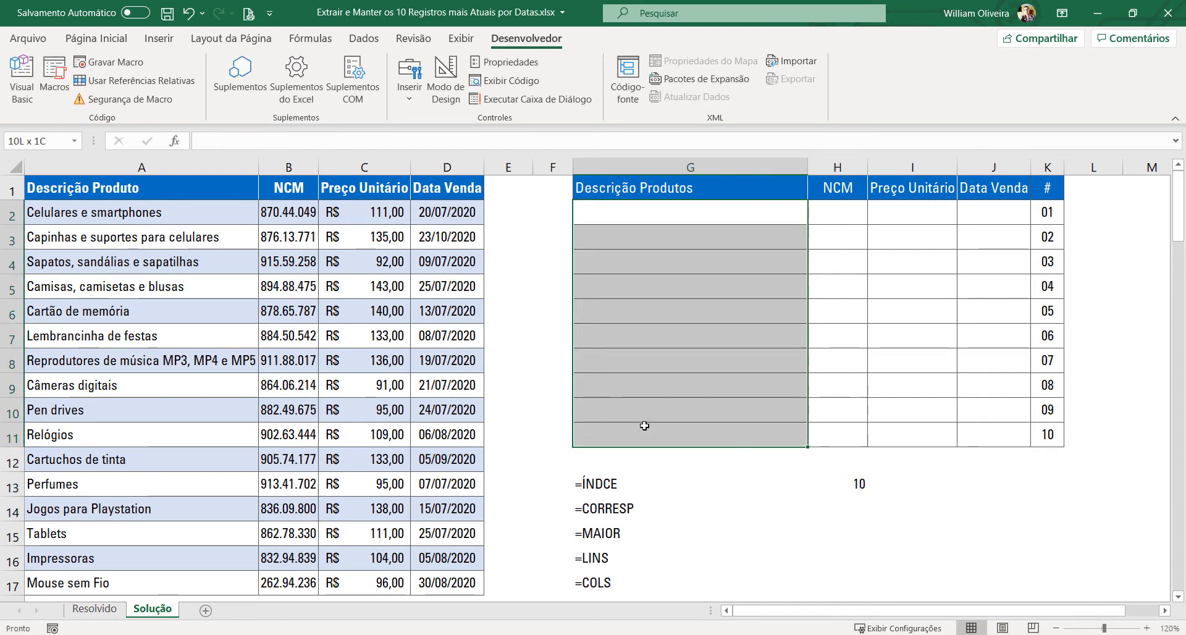
# Clear the LINS test formula from cell H13 beneath the extraction table
pyautogui.moveTo(1040, 216); pyautogui.dragTo(1058, 436)
pyautogui.click(846, 483)
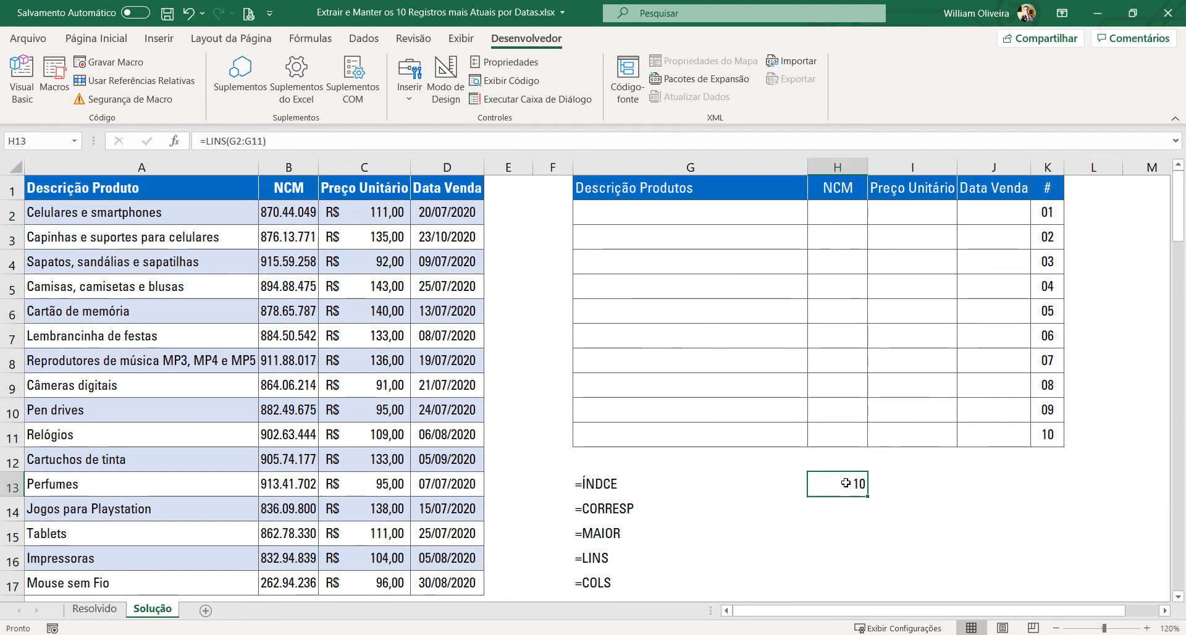
pyautogui.press('Delete')
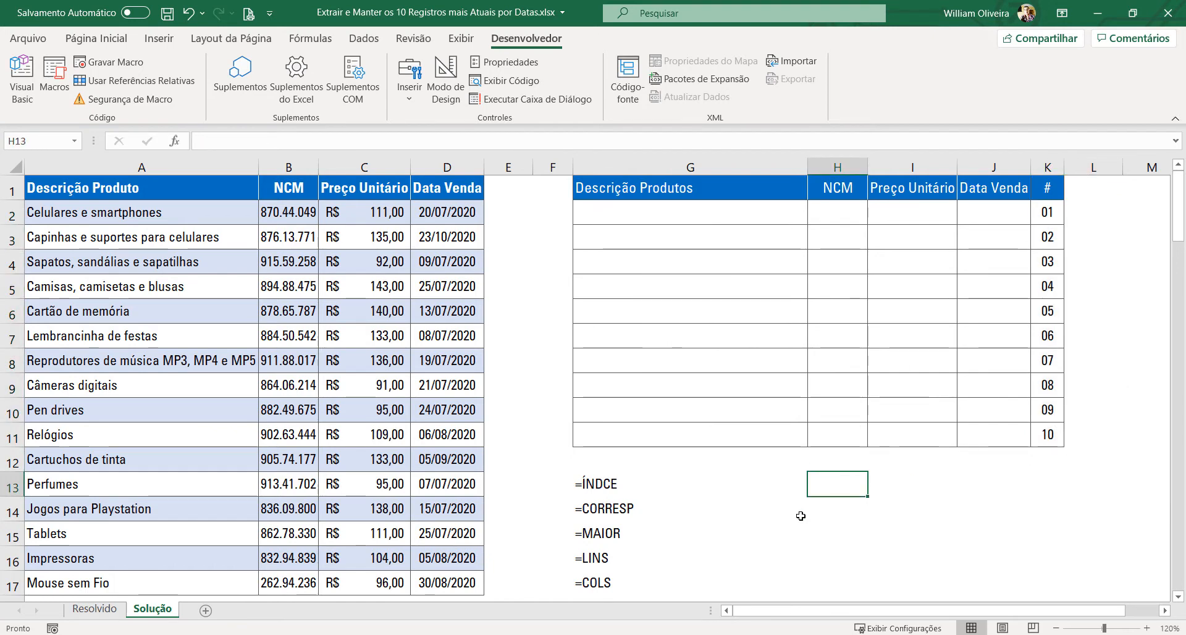
pyautogui.click(594, 485)
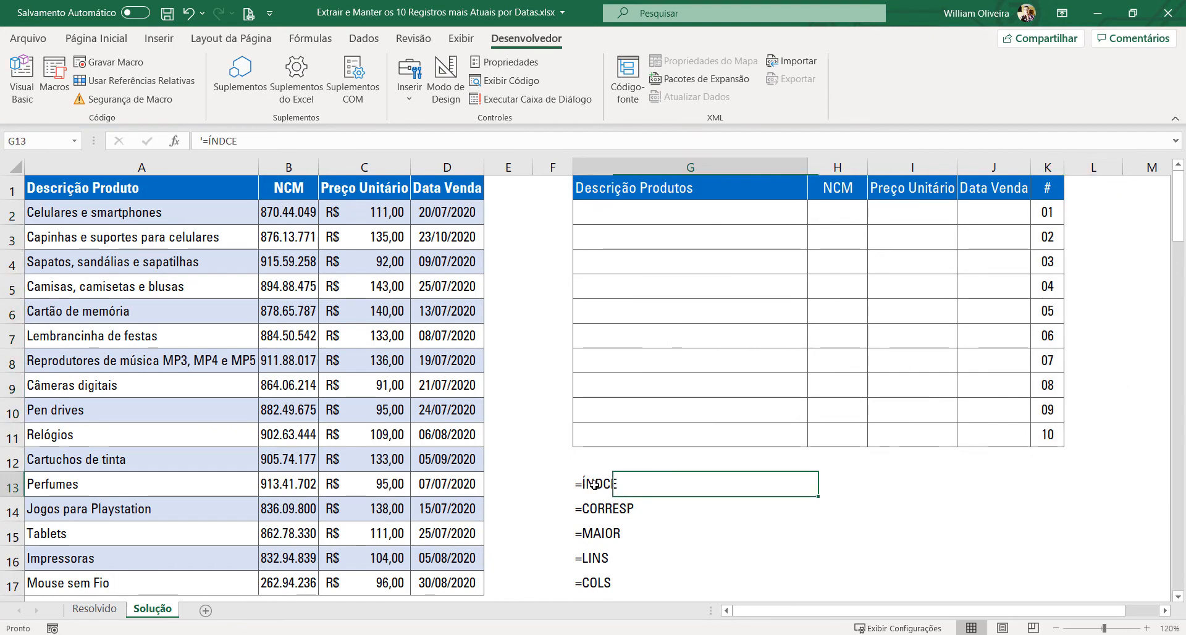
# Begin an ÍNDICE formula in G2 with the absolute range $A$2:$D$17 as its matrix argument
pyautogui.click(630, 212)
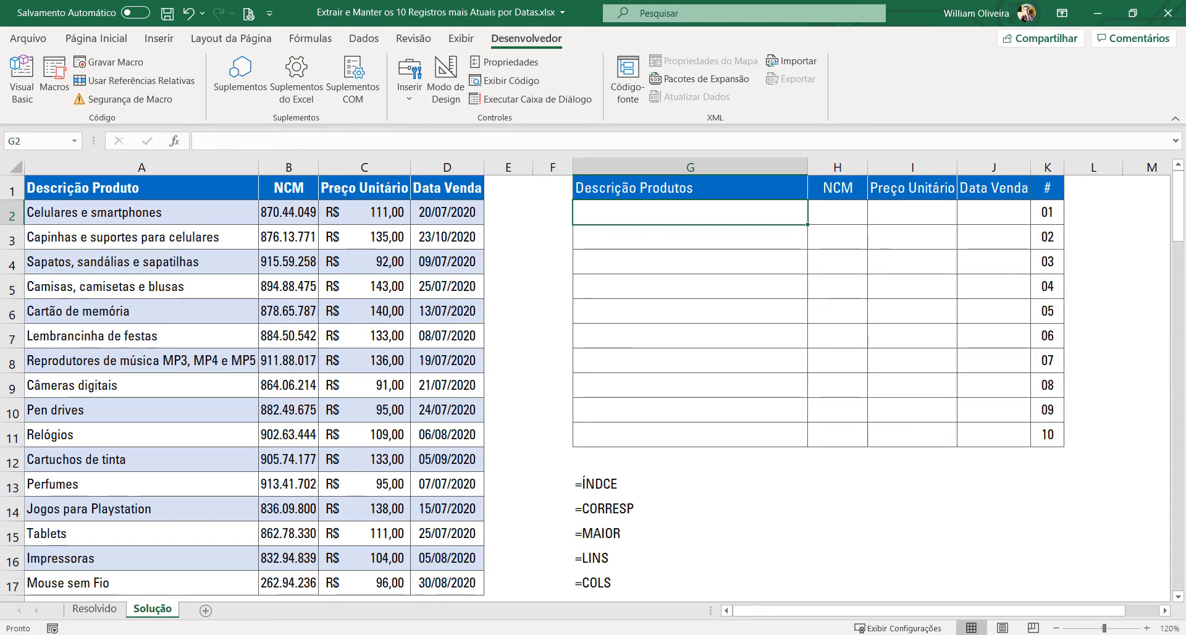
pyautogui.hotkey('alt', 'Tab')
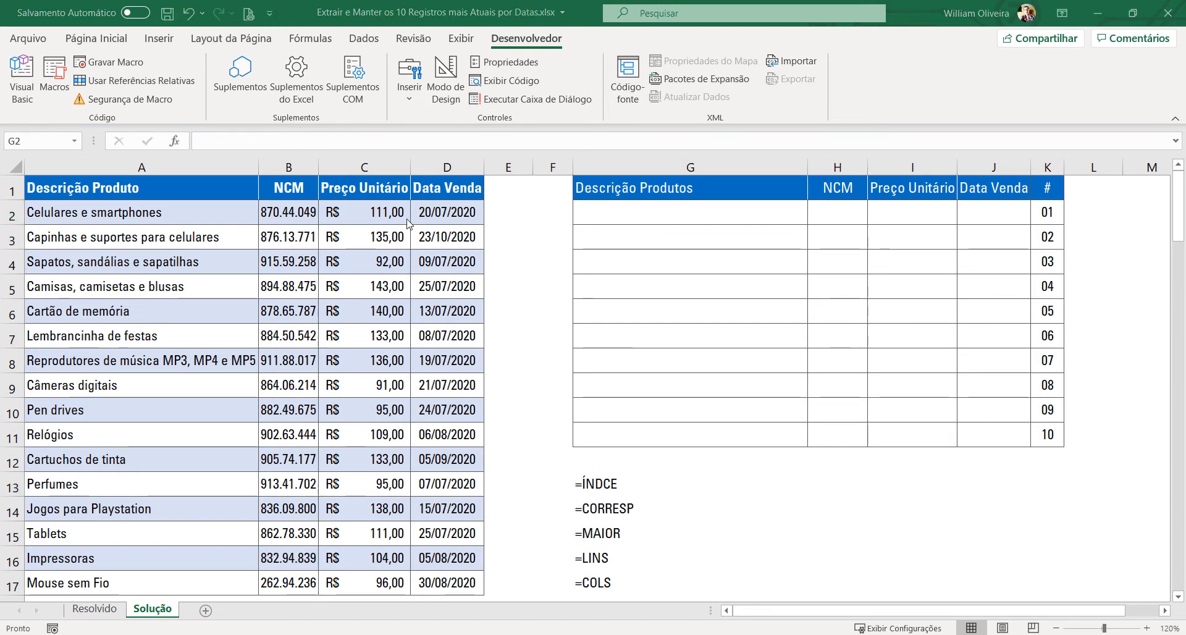
pyautogui.hotkey('alt', 'Tab')
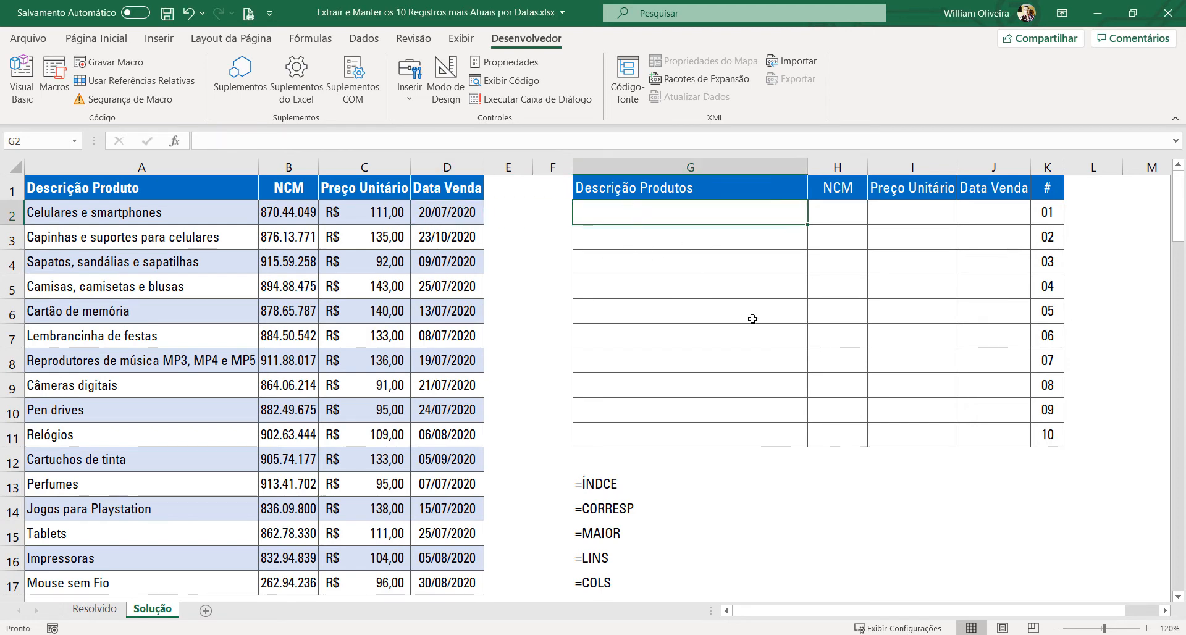
pyautogui.write('=')
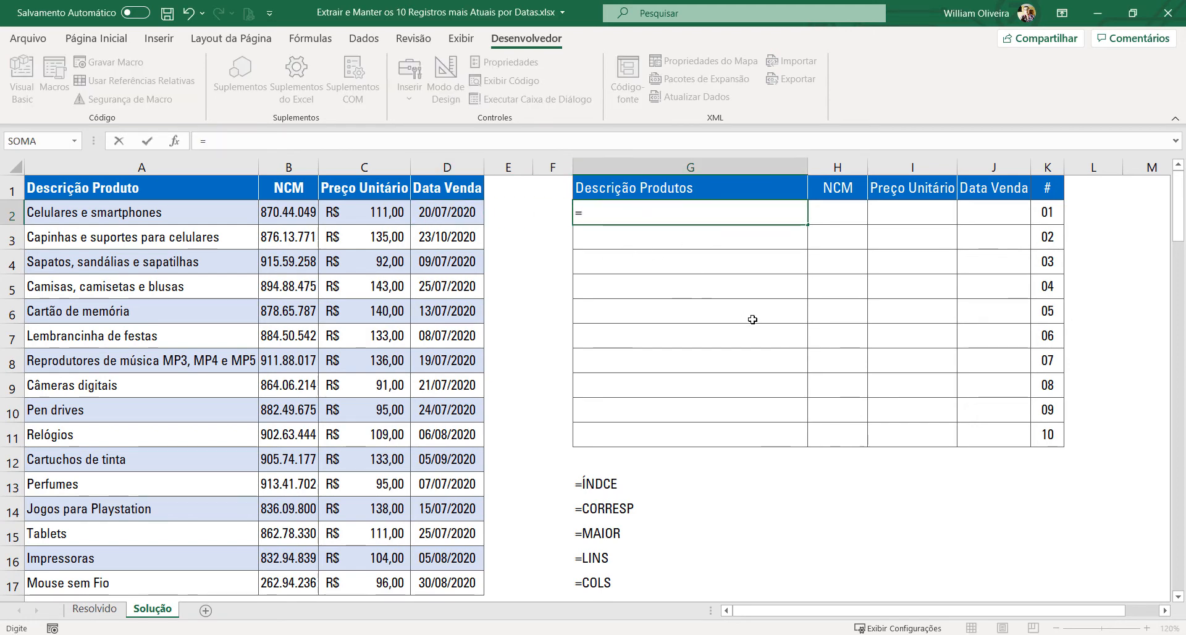
pyautogui.write('ÍMPA')
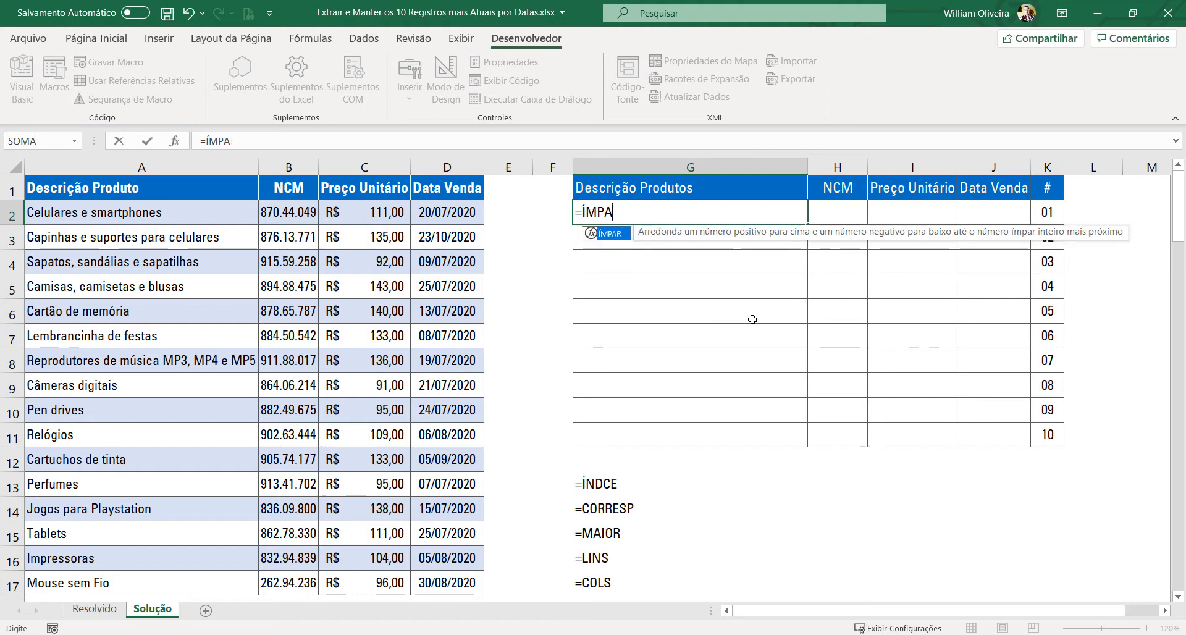
pyautogui.press('BackSpace')
pyautogui.press('BackSpace')
pyautogui.press('BackSpace')
pyautogui.write('N')
pyautogui.press('Tab')
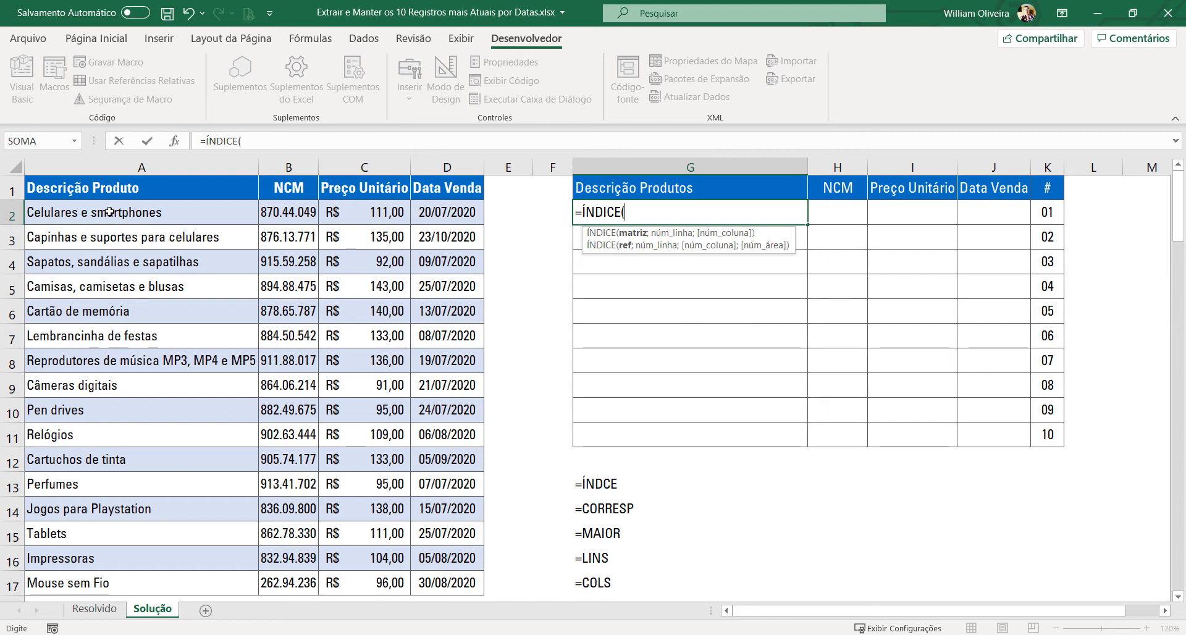
pyautogui.moveTo(110, 211); pyautogui.dragTo(419, 579)
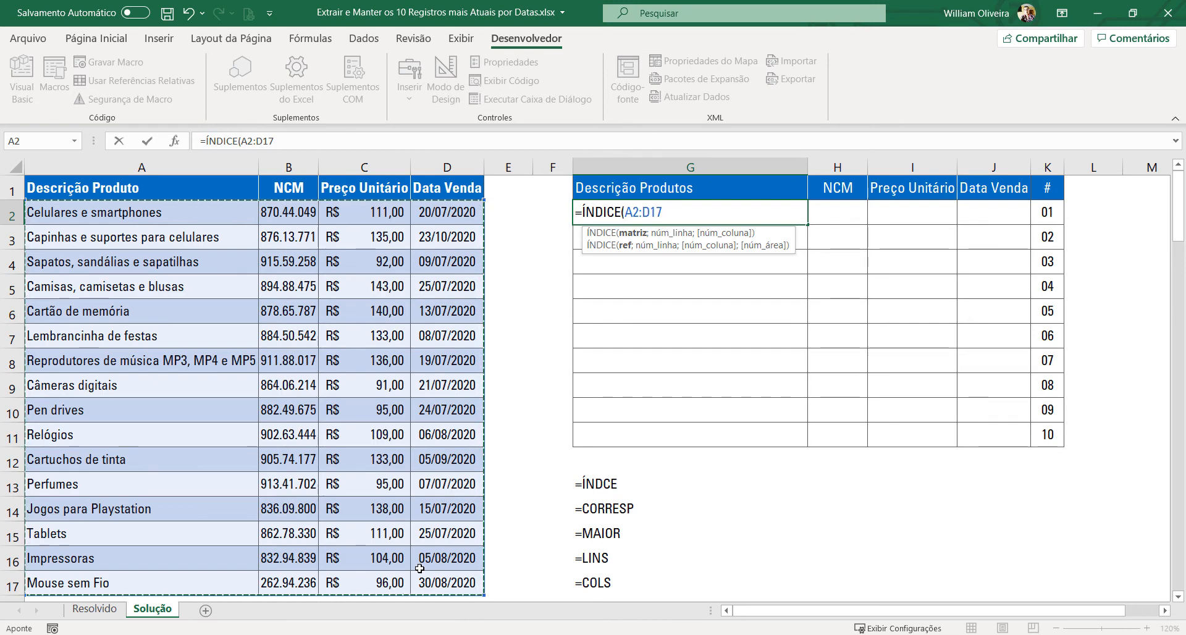
pyautogui.press('F4')
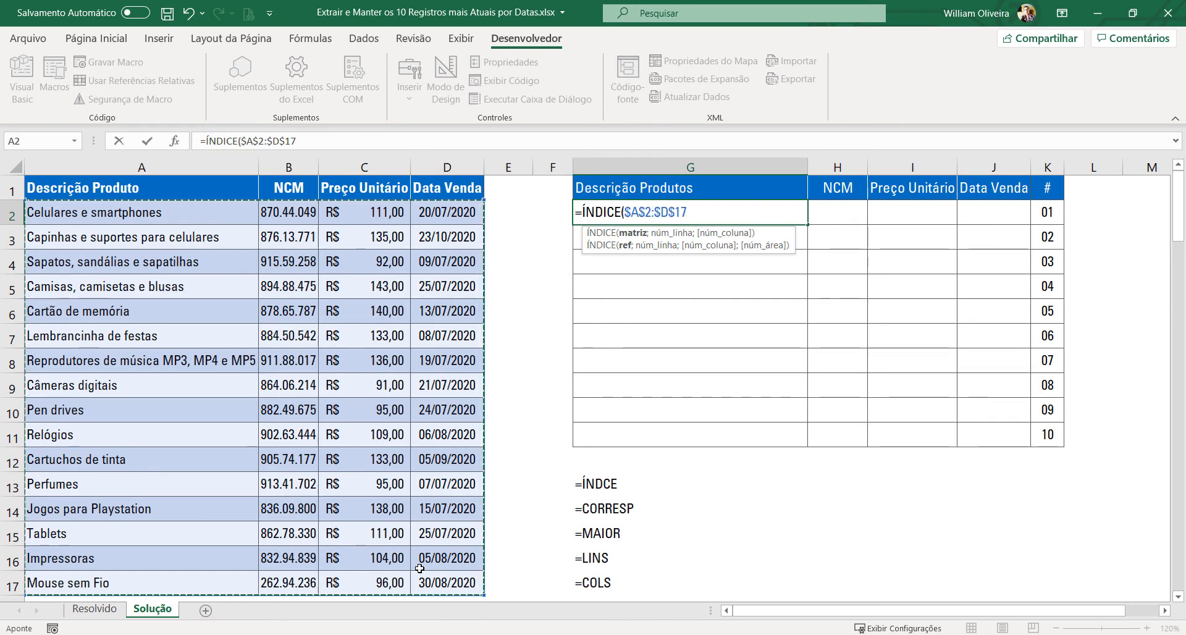
pyautogui.write(';')
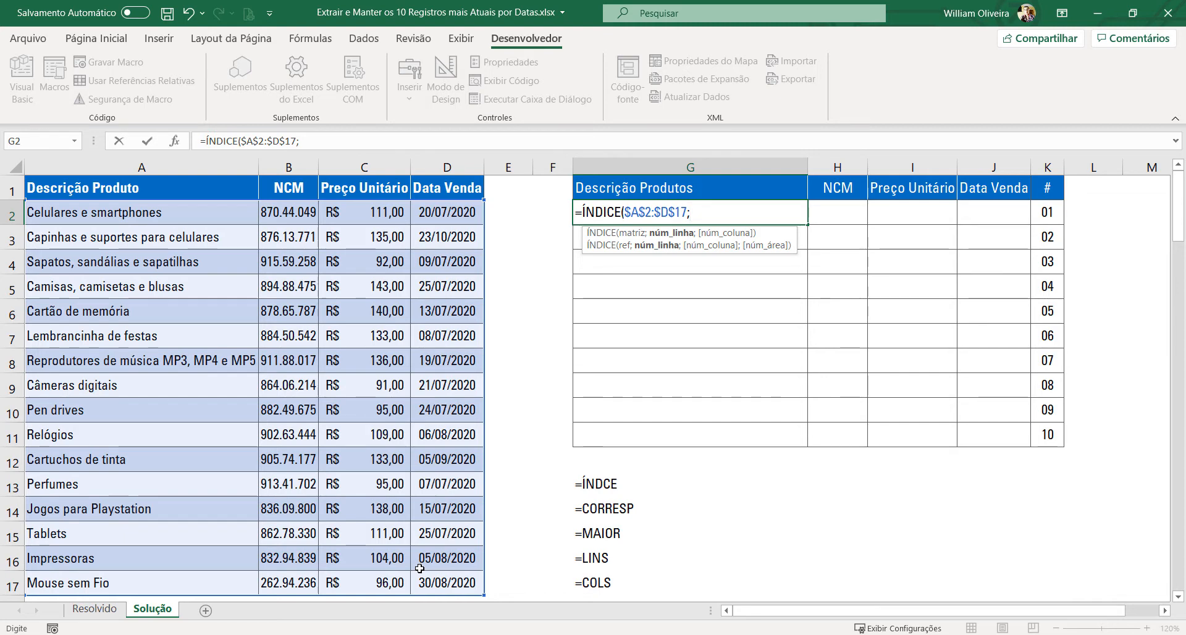
# Nest CORRESP as the ÍNDICE row argument, with MAIOR over the absolute range $D$2:$D$17 as its lookup value
pyautogui.write('corr')
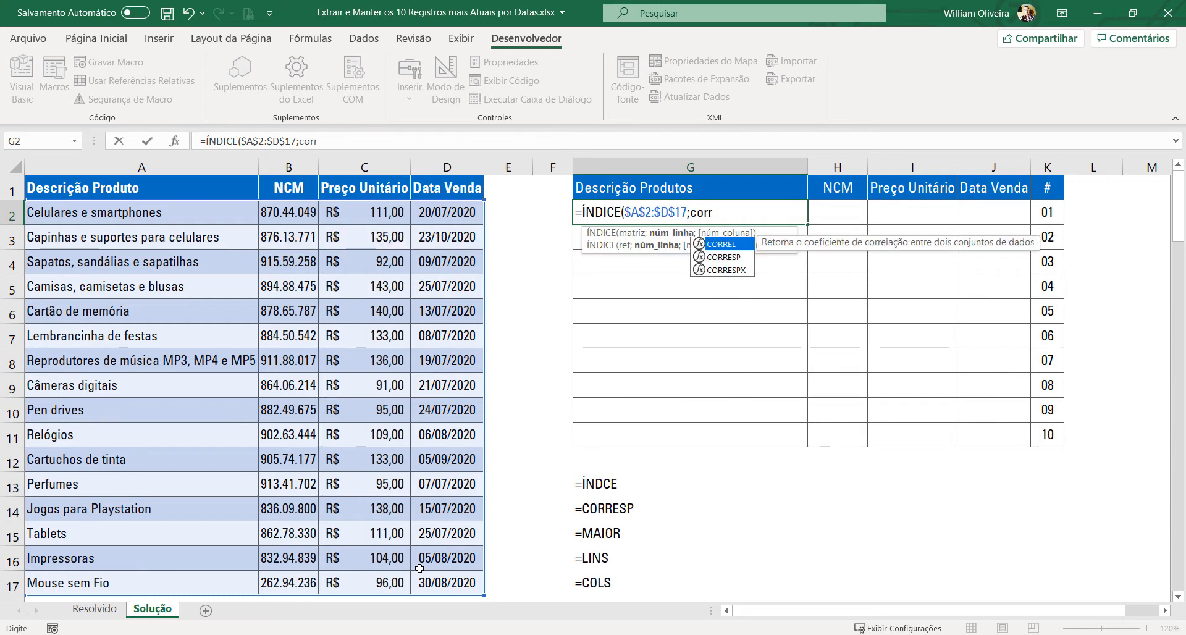
pyautogui.press('Down')
pyautogui.press('Tab')
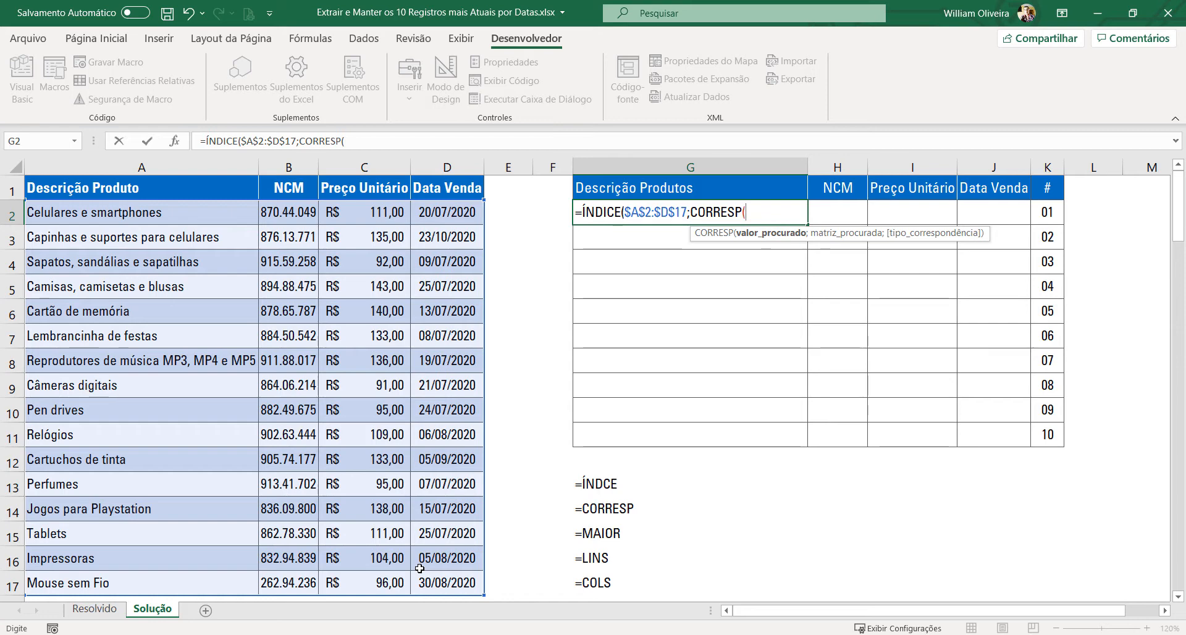
pyautogui.write('mai')
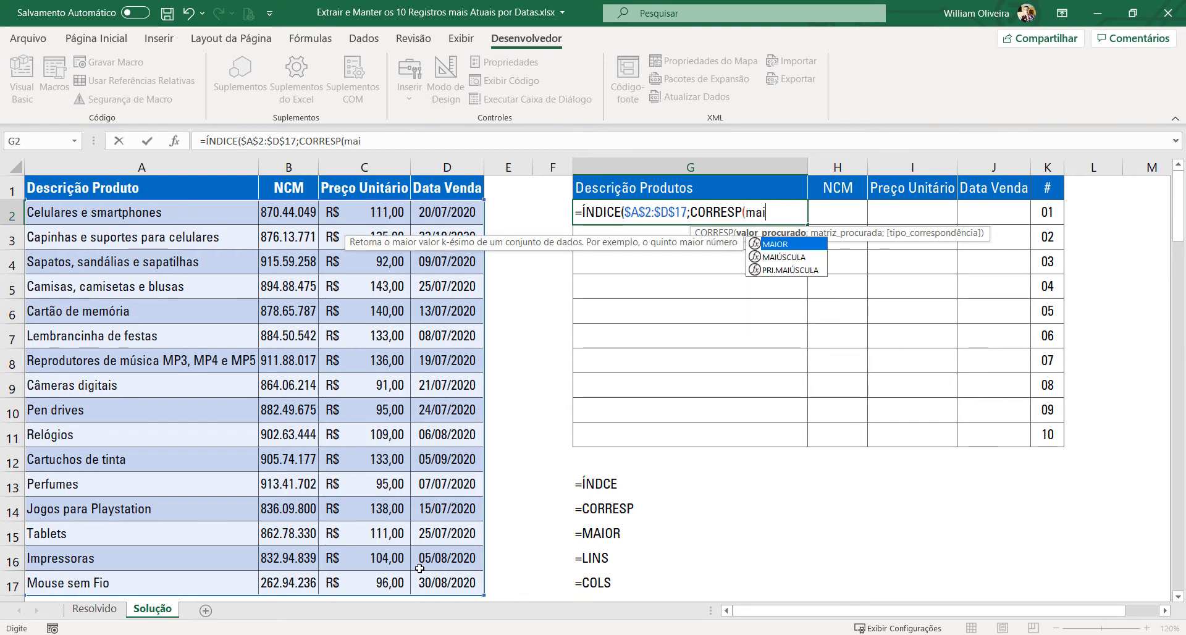
pyautogui.press('Tab')
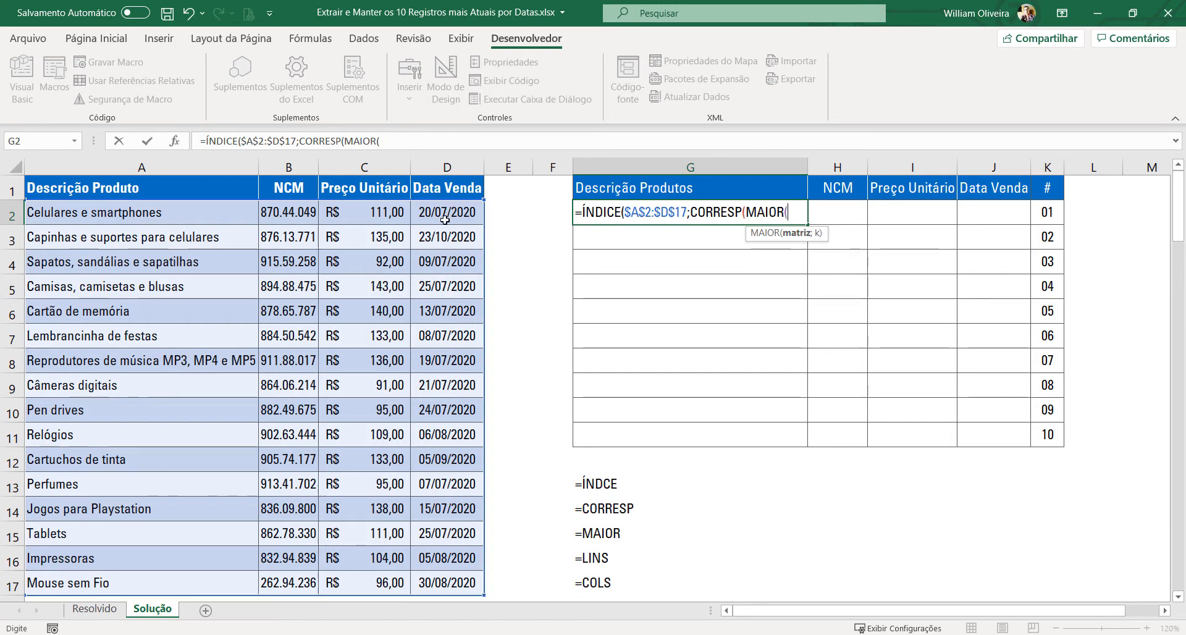
pyautogui.moveTo(458, 220); pyautogui.dragTo(431, 589)
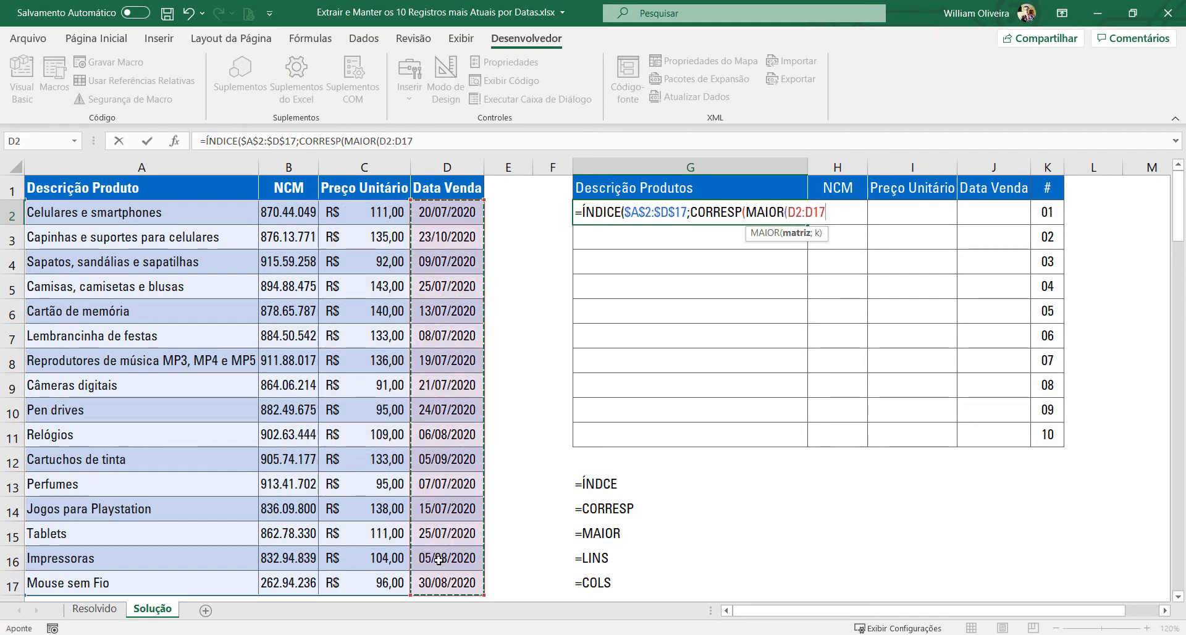
pyautogui.press('F4')
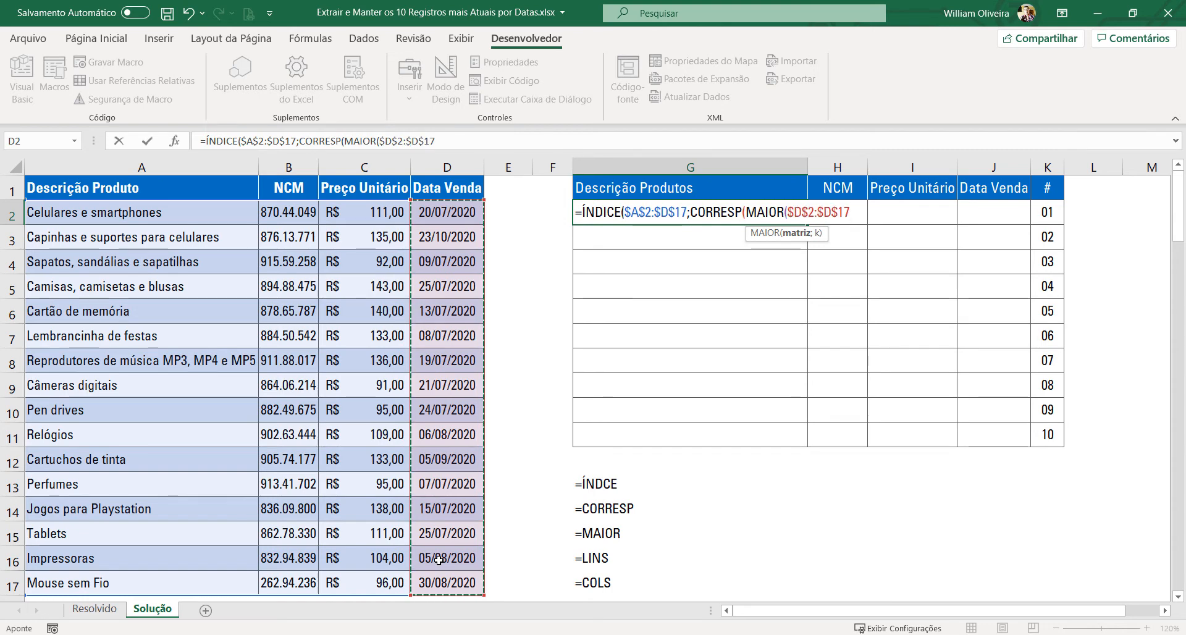
pyautogui.write(';')
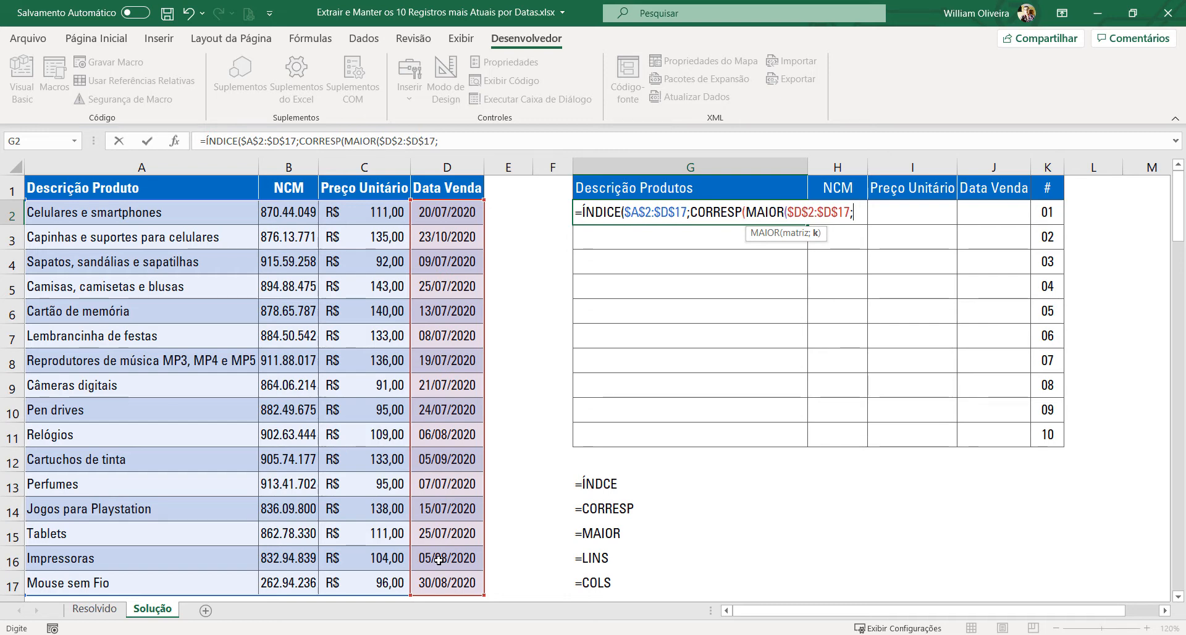
# Set MAIOR's k argument to LINS($G$2:G2), with only the first reference absolute, and close the MAIOR function
pyautogui.write('lin')
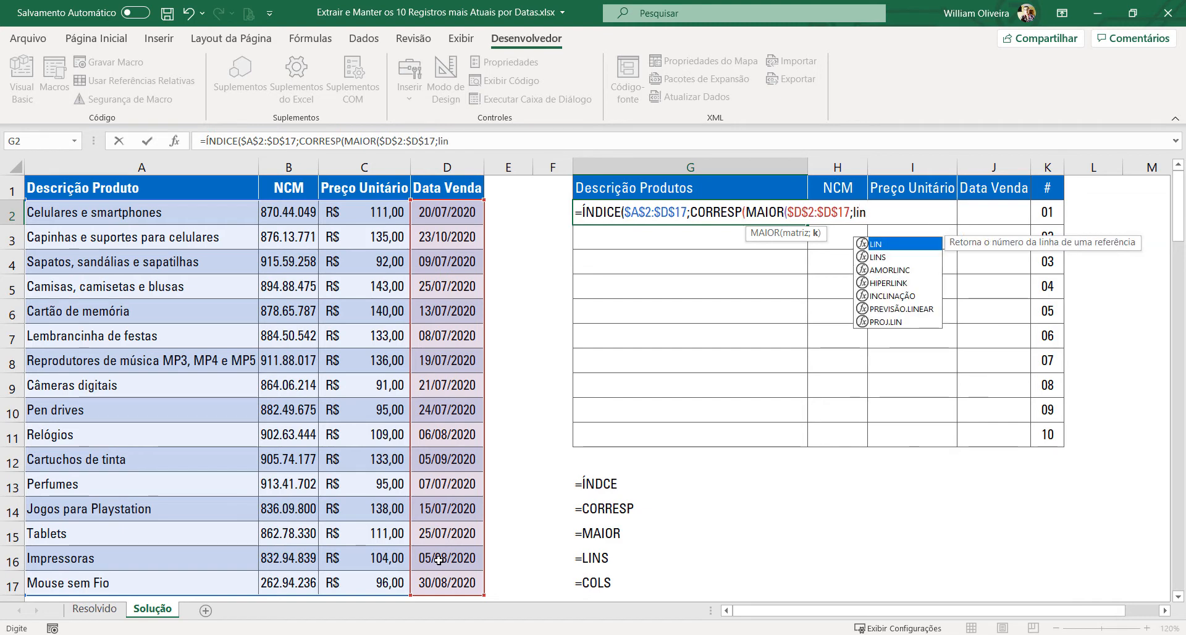
pyautogui.write('s')
pyautogui.press('Tab')
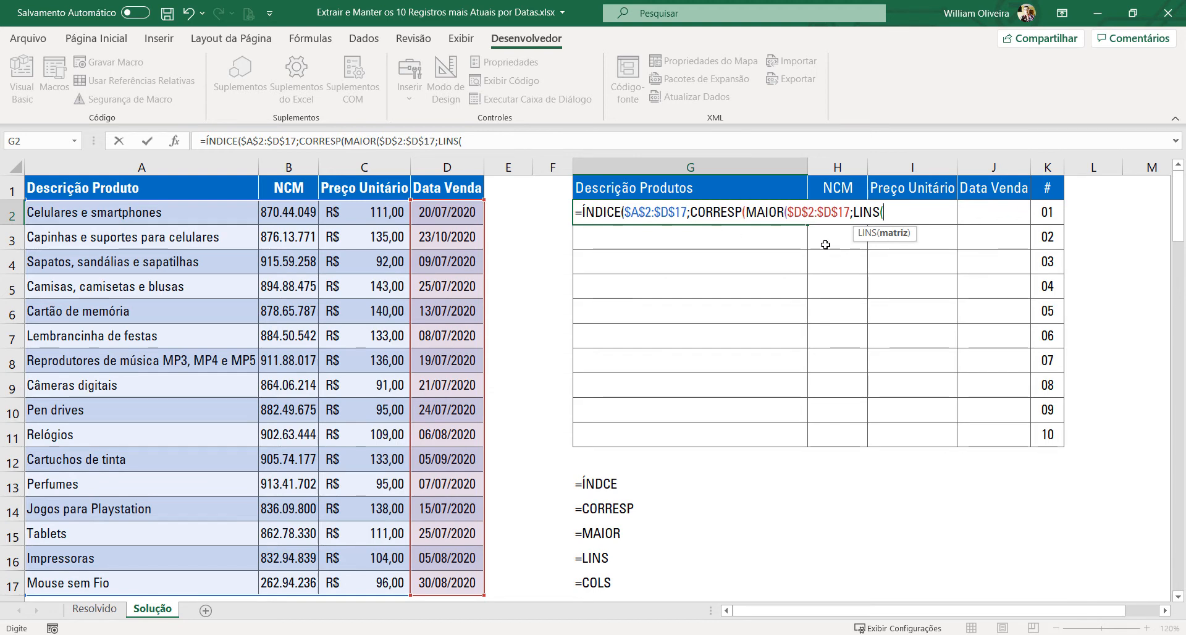
pyautogui.write('G2:')
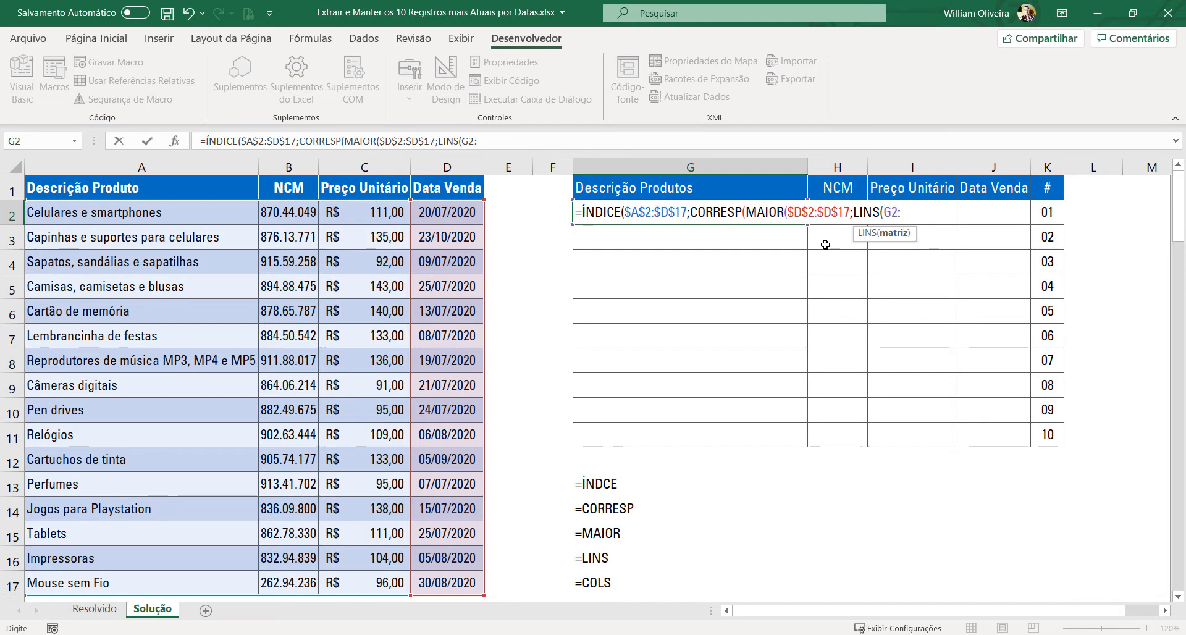
pyautogui.write('G2')
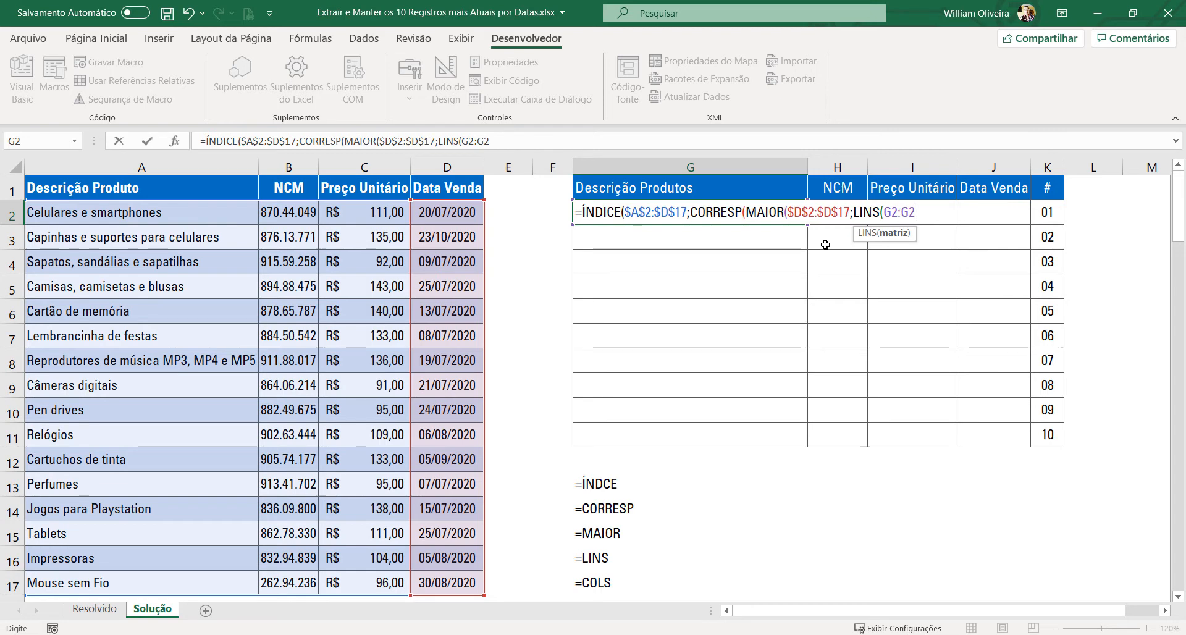
pyautogui.click(890, 217)
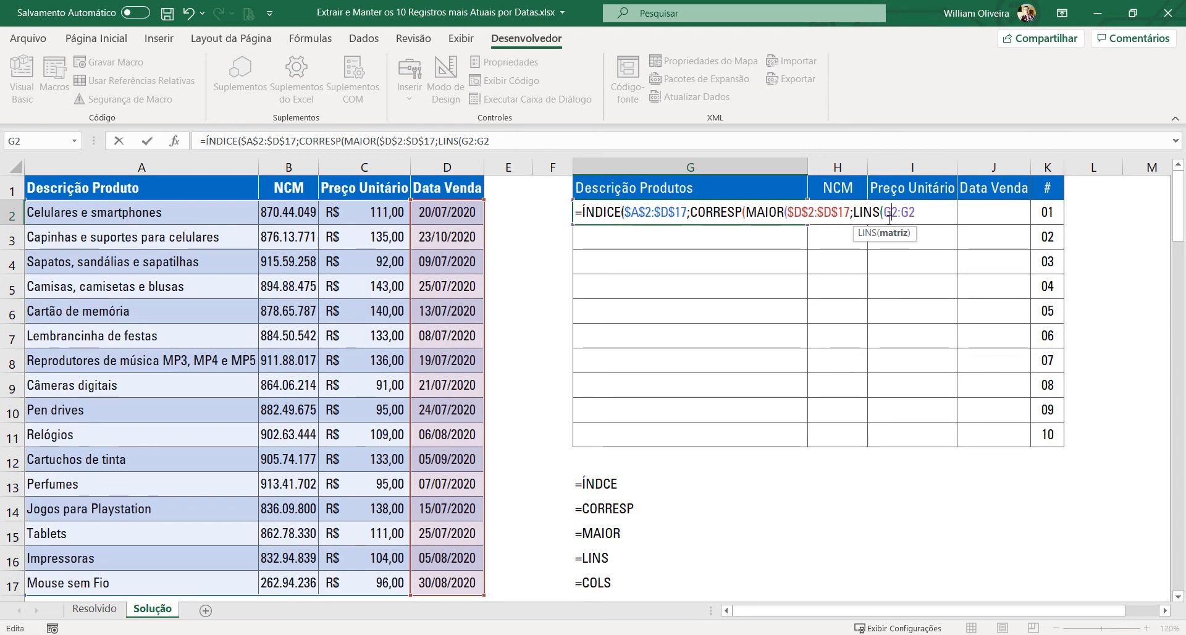
pyautogui.press('F4')
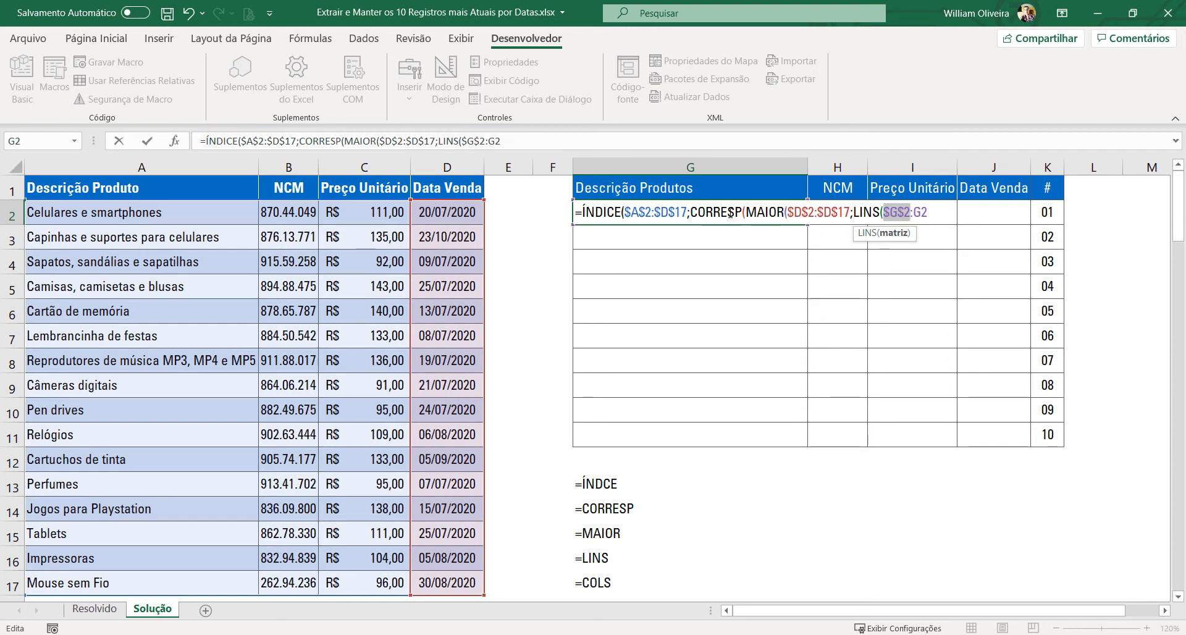
pyautogui.click(929, 211)
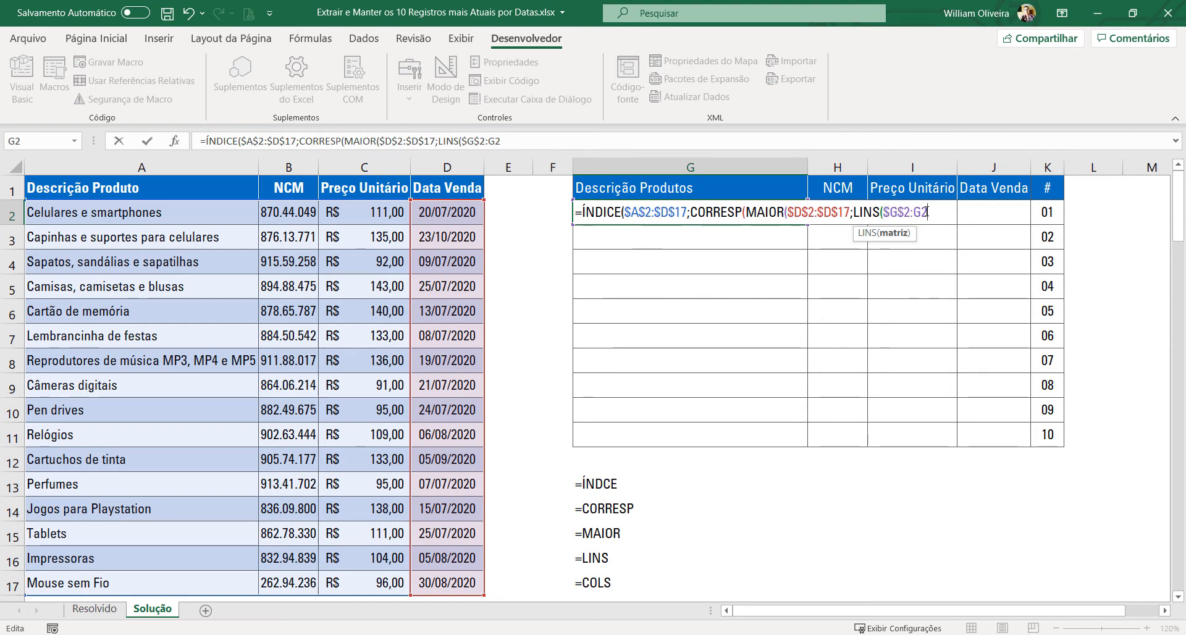
pyautogui.write(')')
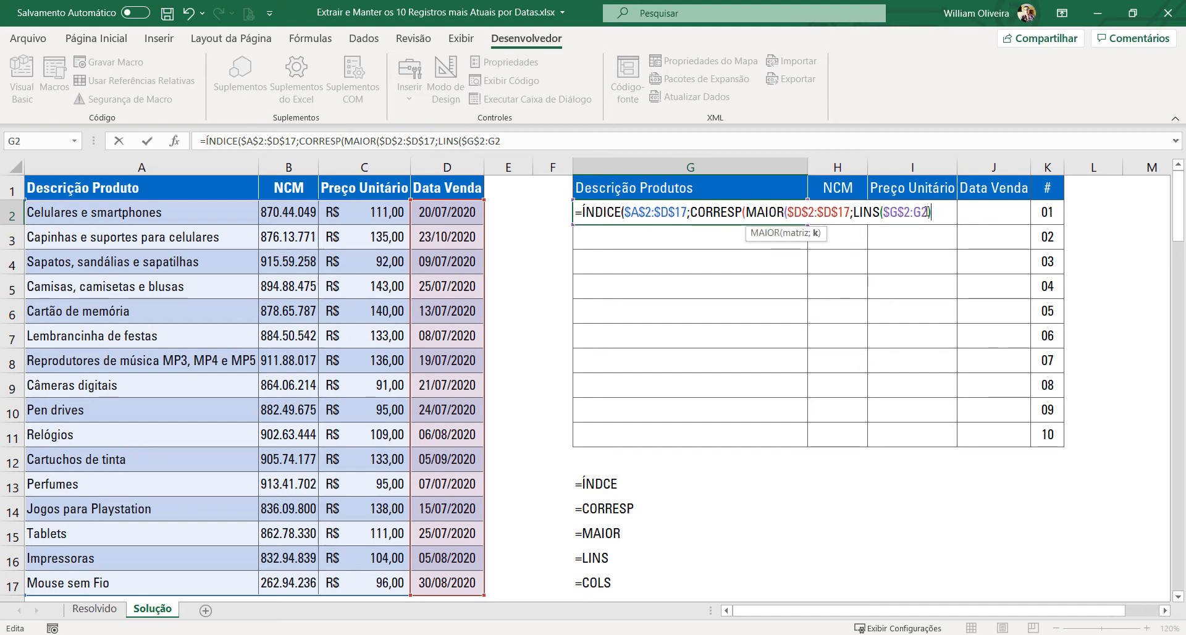
pyautogui.write(')')
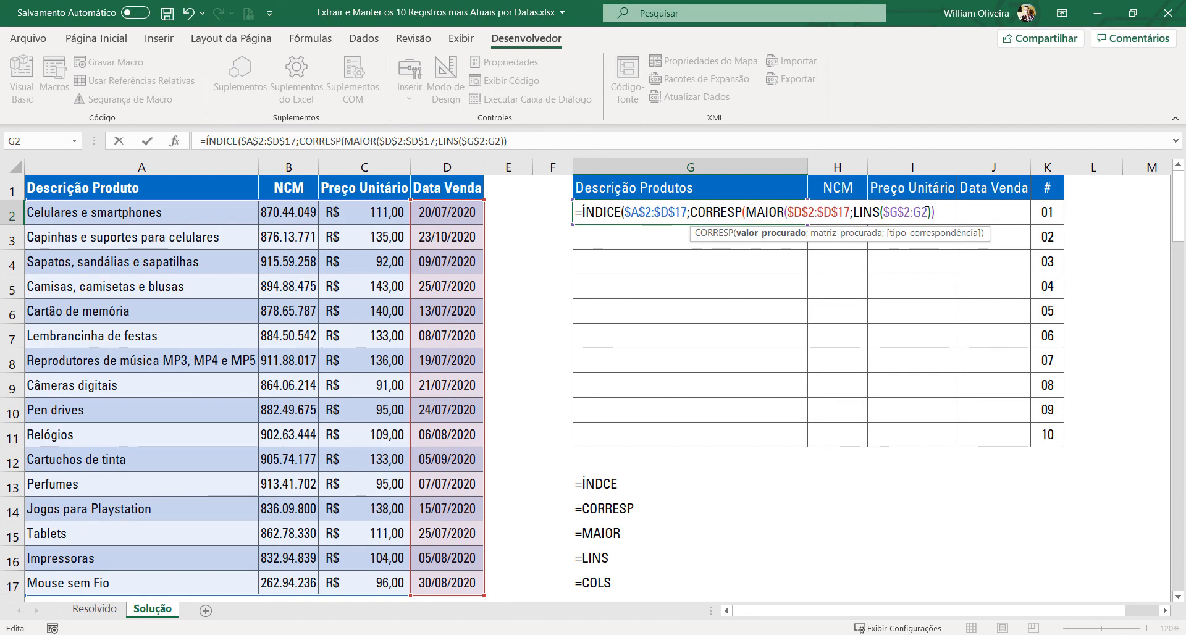
# Complete CORRESP with lookup array $D$2:$D$17 and match type 0, and move on to ÍNDICE's column argument
pyautogui.write(';')
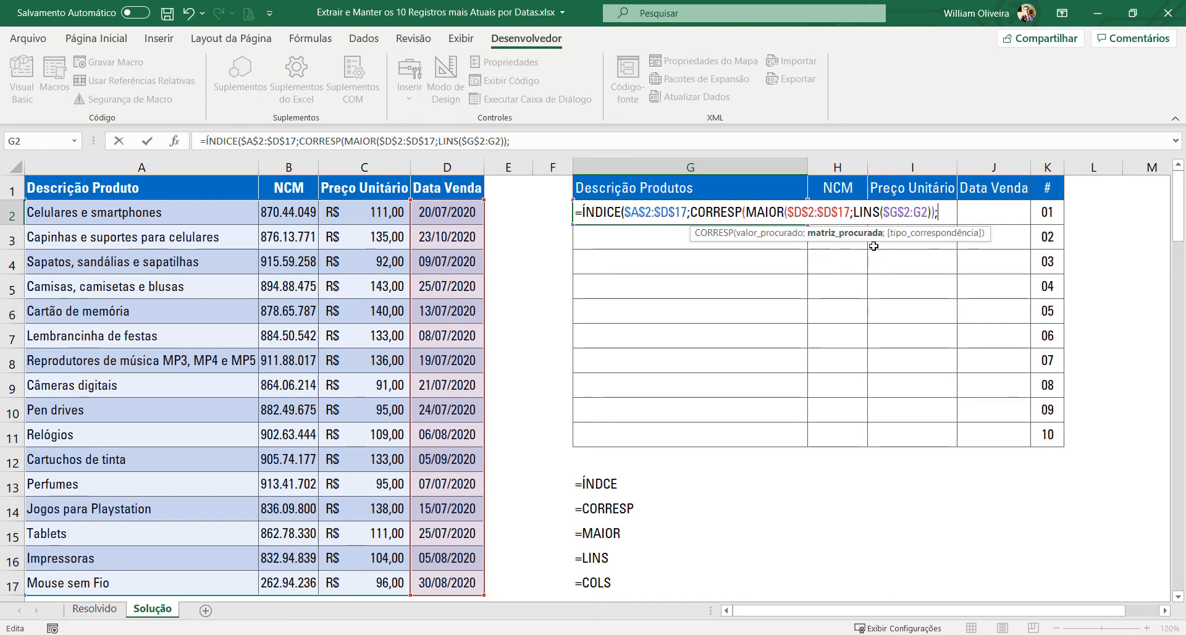
pyautogui.moveTo(935, 213); pyautogui.dragTo(745, 214)
pyautogui.click(935, 219)
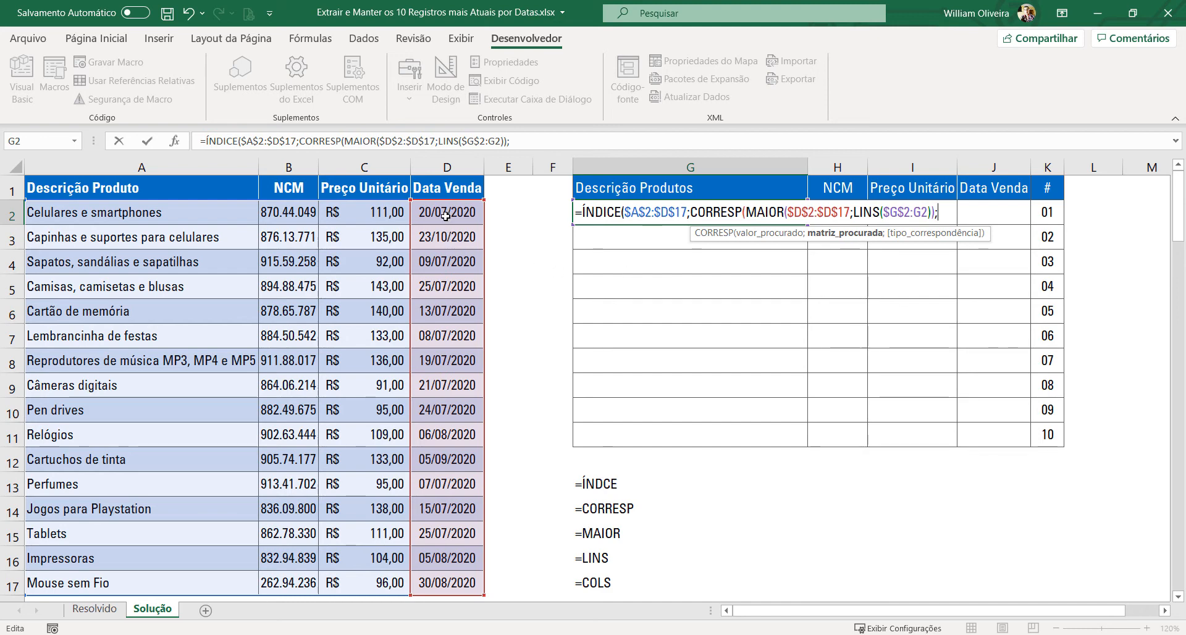
pyautogui.moveTo(445, 215); pyautogui.dragTo(465, 590)
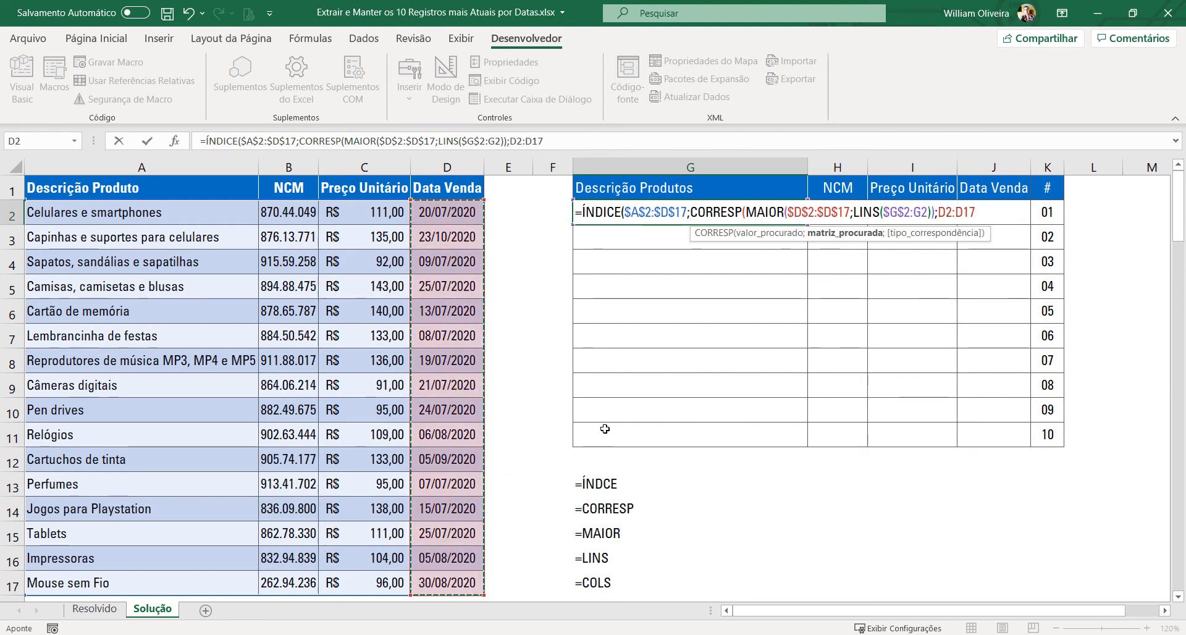
pyautogui.press('F4')
pyautogui.write(';')
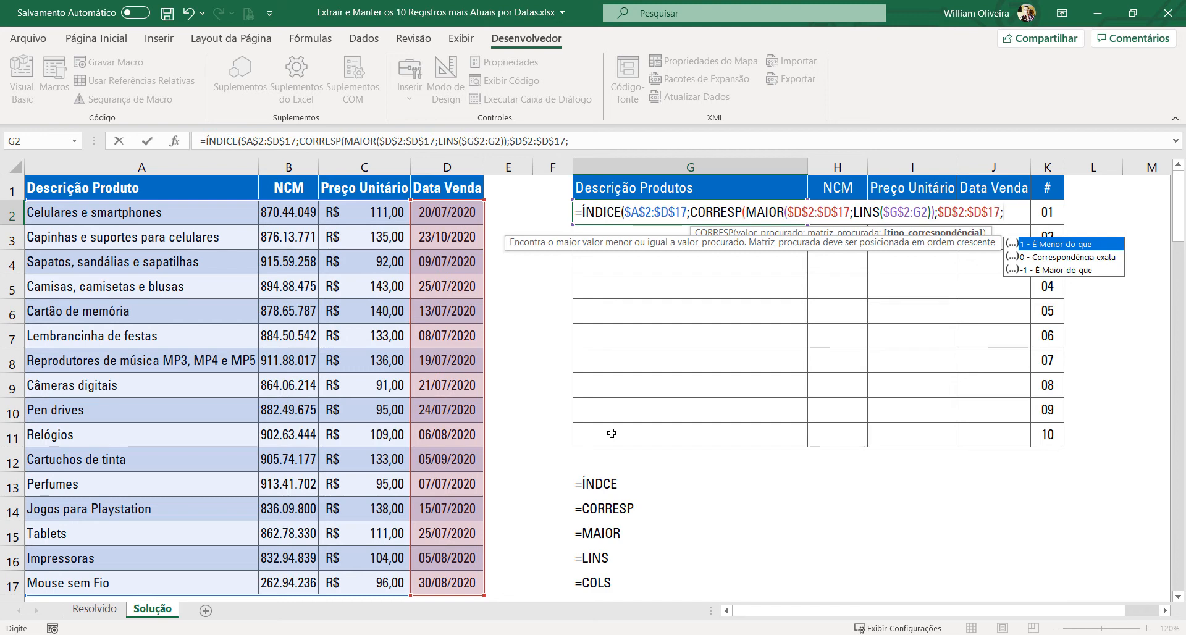
pyautogui.write('0')
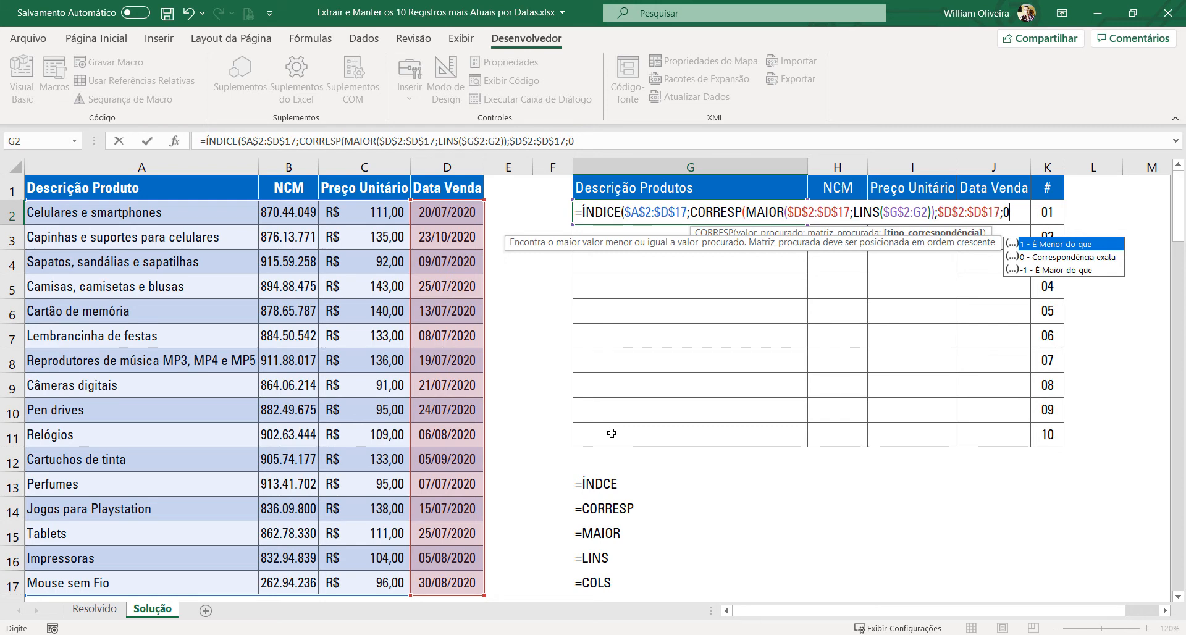
pyautogui.write(')')
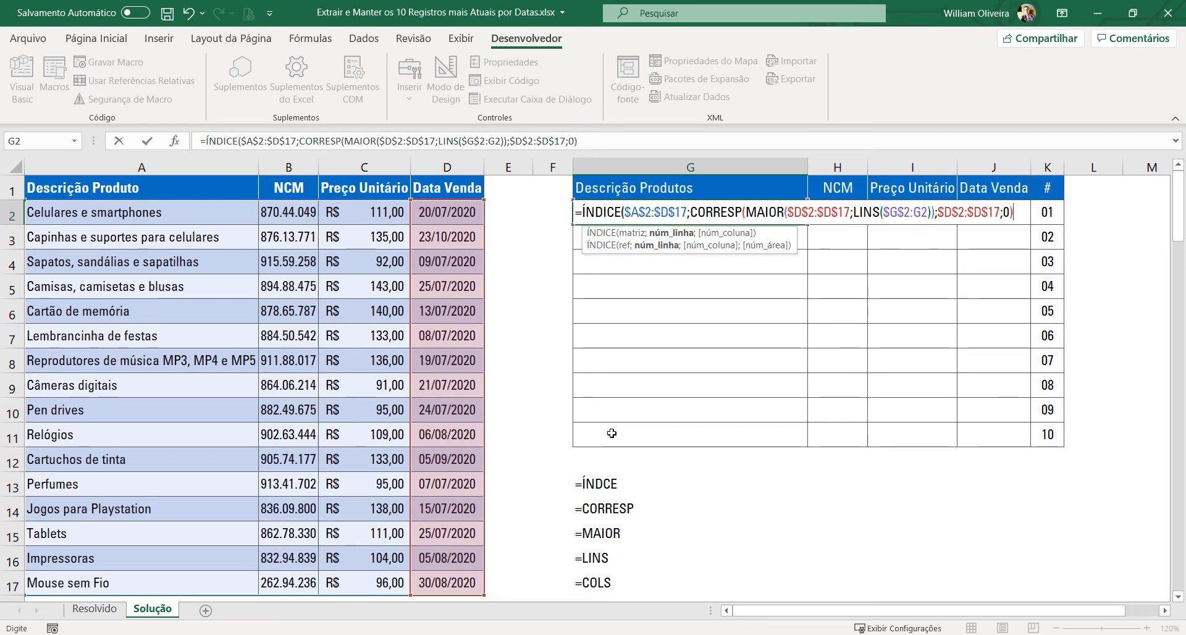
pyautogui.write(';')
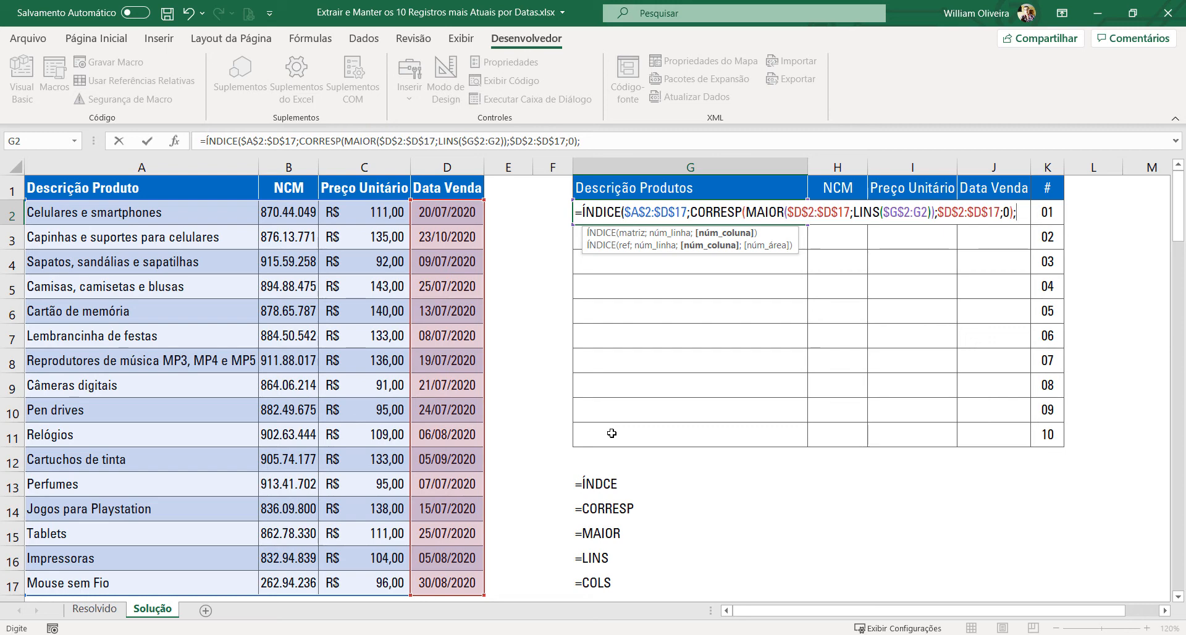
# Finish the ÍNDICE formula in G2 with COLS($G$2:G2) as its column argument, reusing the LINS range, and enter it
pyautogui.write('COL')
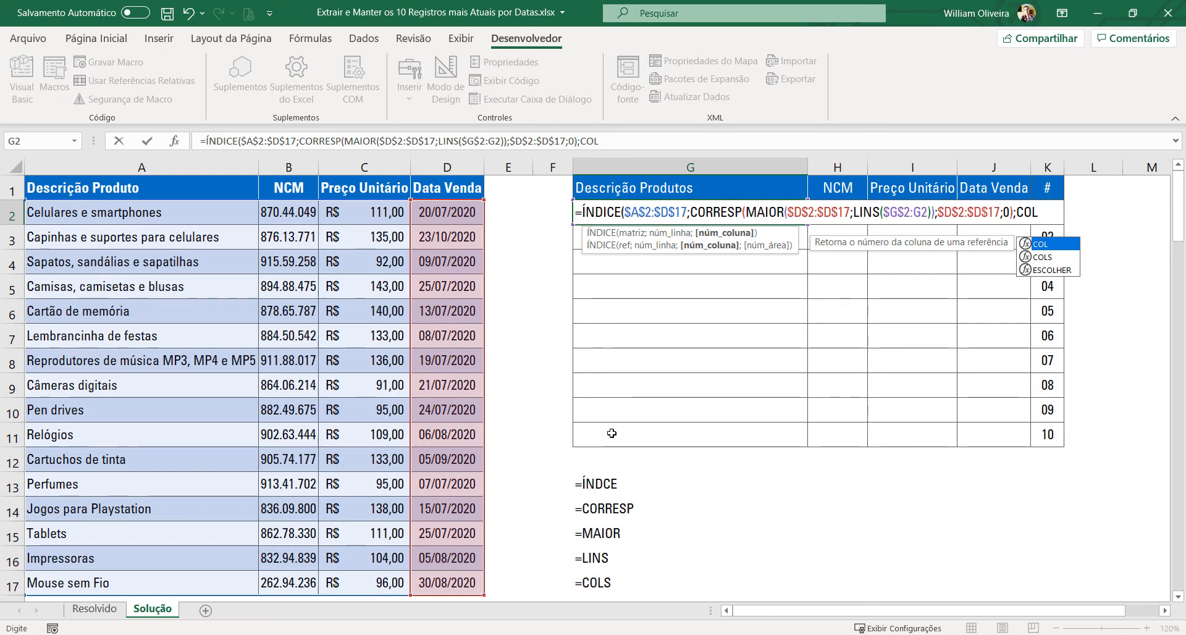
pyautogui.press('Down')
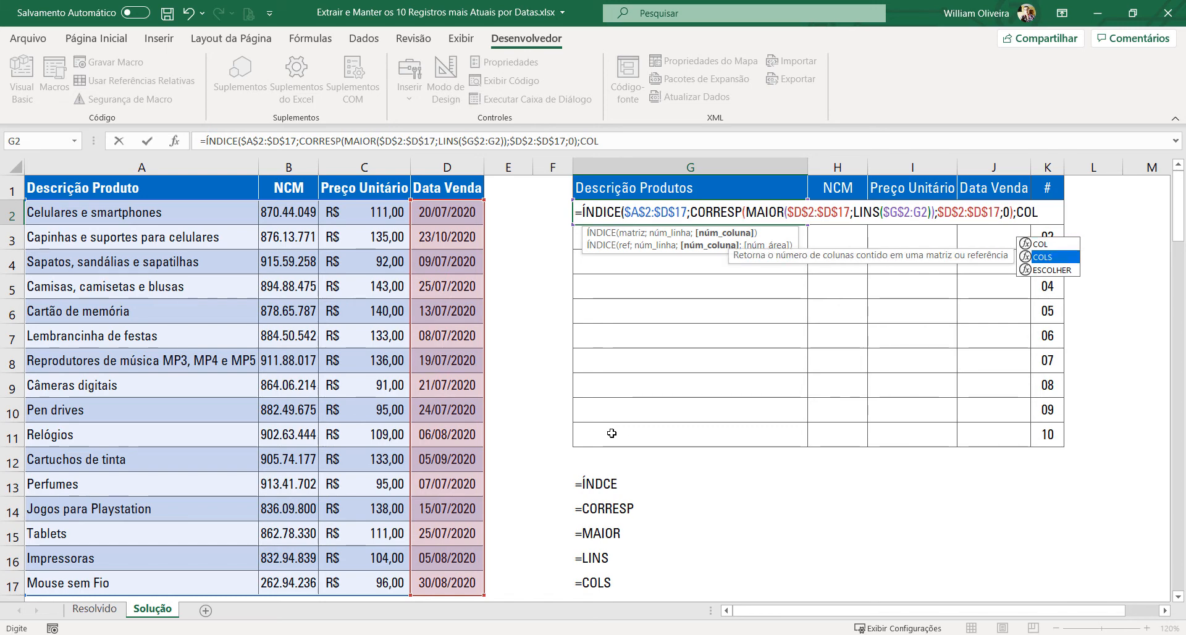
pyautogui.press('Tab')
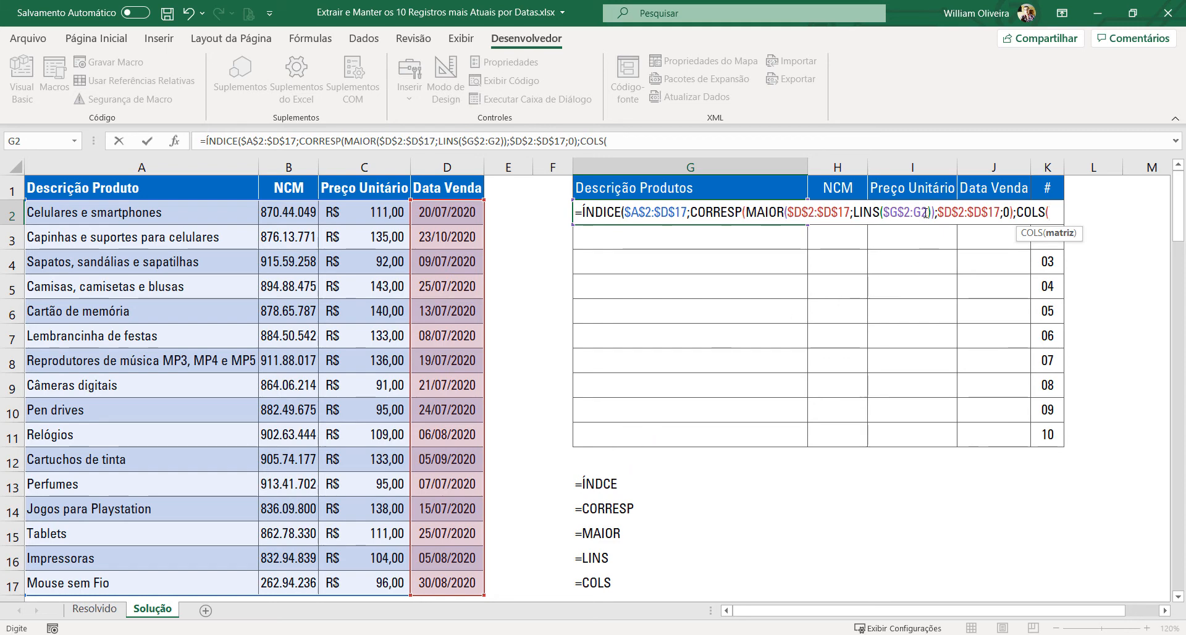
pyautogui.moveTo(928, 212); pyautogui.dragTo(883, 212)
pyautogui.hotkey('ctrl', 'c')
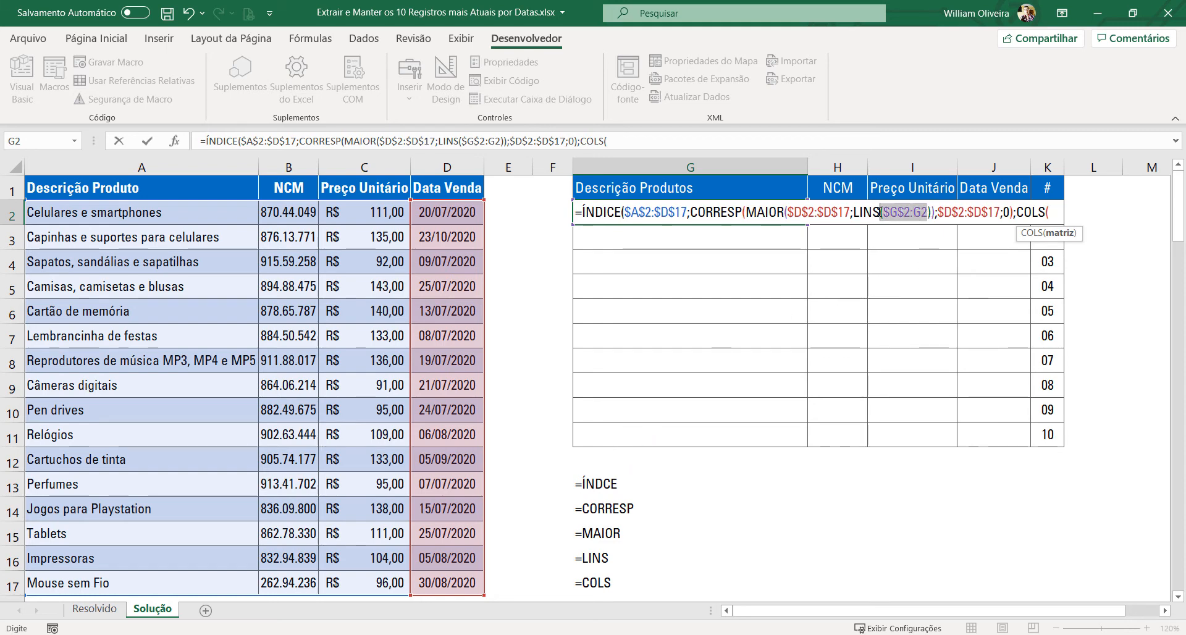
pyautogui.click(1054, 215)
pyautogui.hotkey('ctrl', 'v')
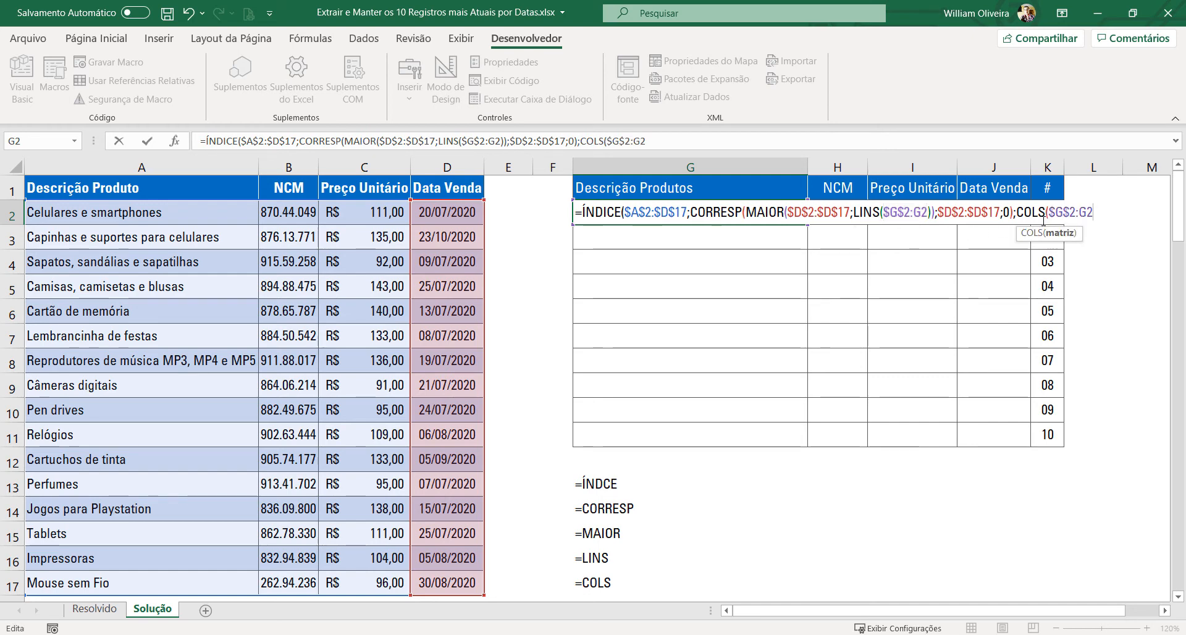
pyautogui.write('))')
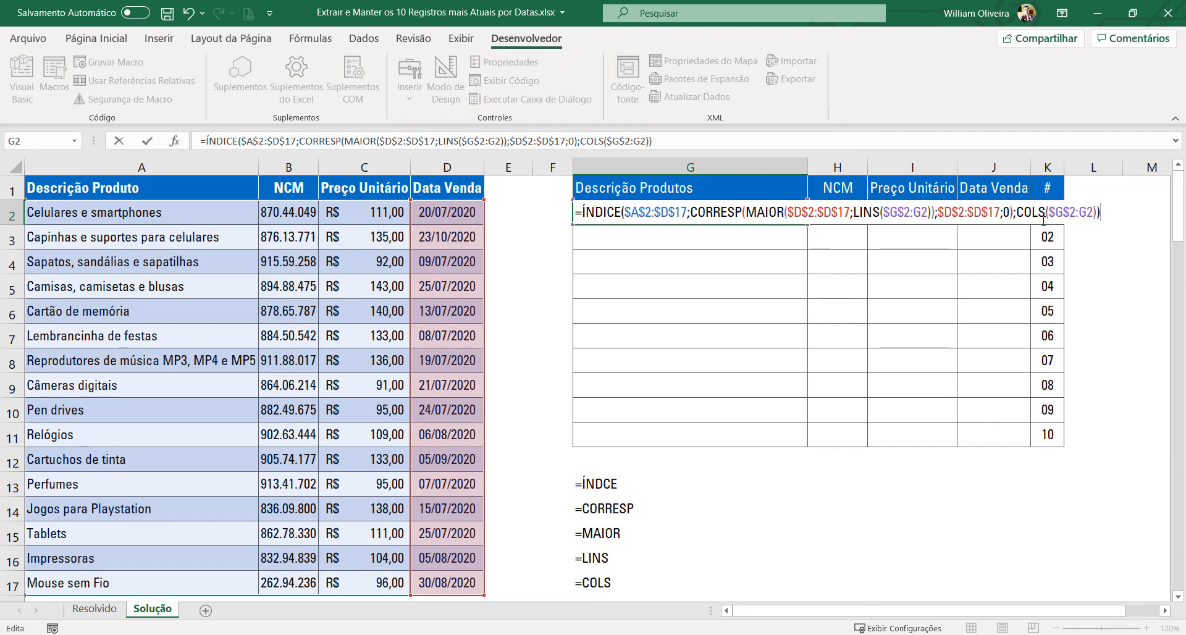
pyautogui.press('Return')
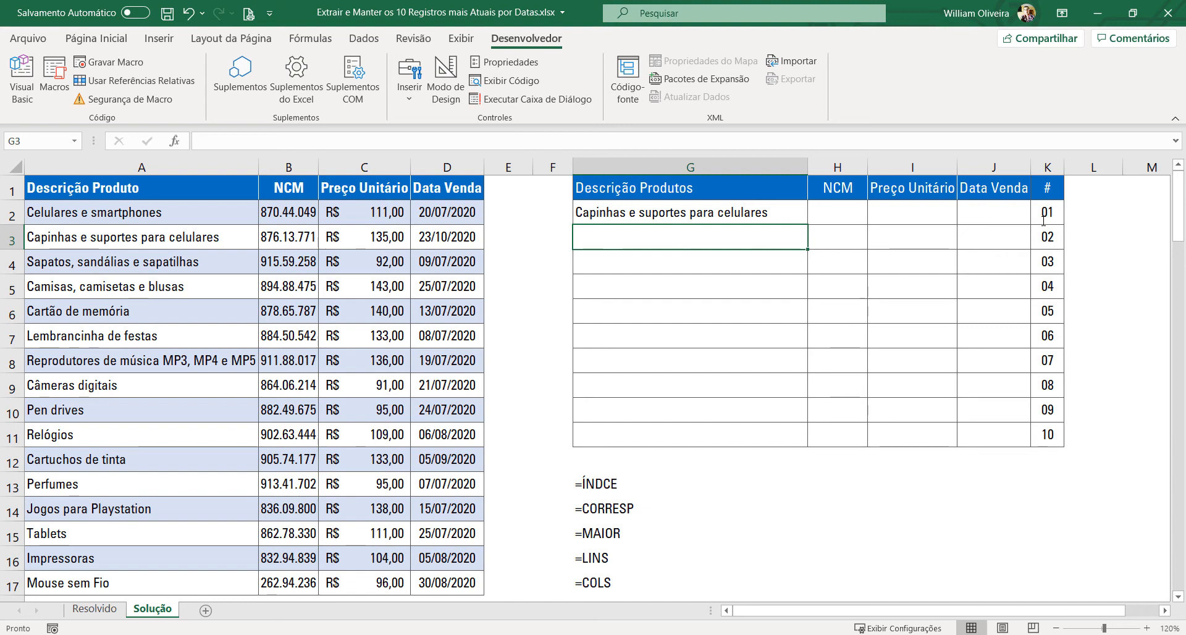
# Fill the G2 formula across to J2, and fill the resulting row down through row 11
pyautogui.click(784, 209)
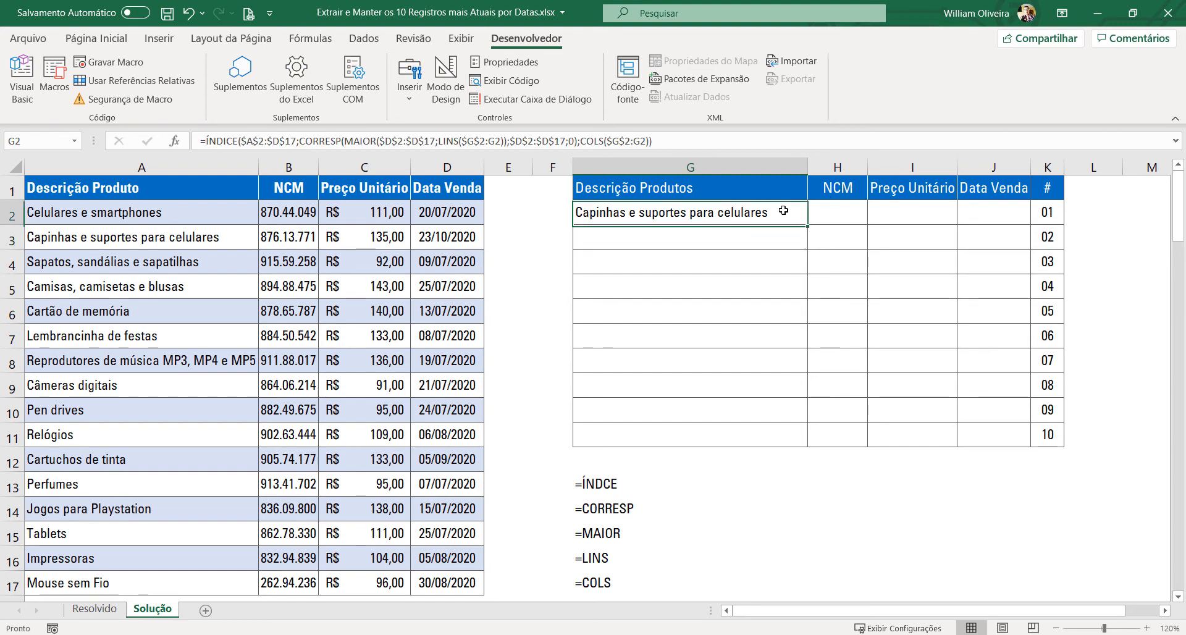
pyautogui.moveTo(806, 228); pyautogui.dragTo(998, 405)
pyautogui.moveTo(737, 220); pyautogui.dragTo(891, 198)
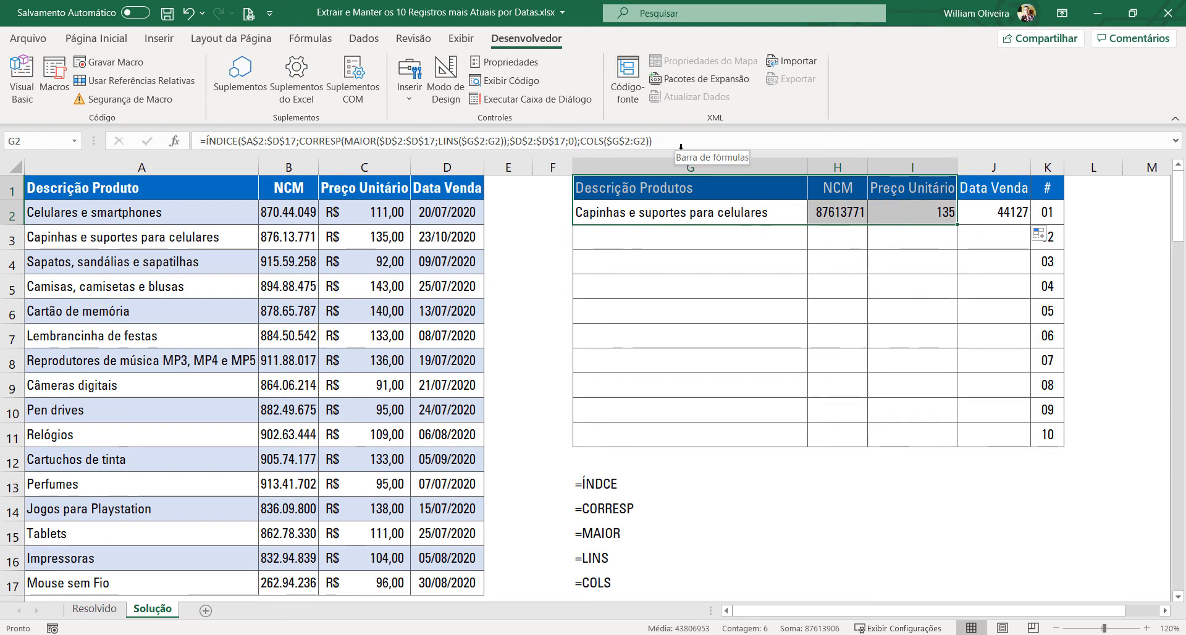
pyautogui.click(837, 238)
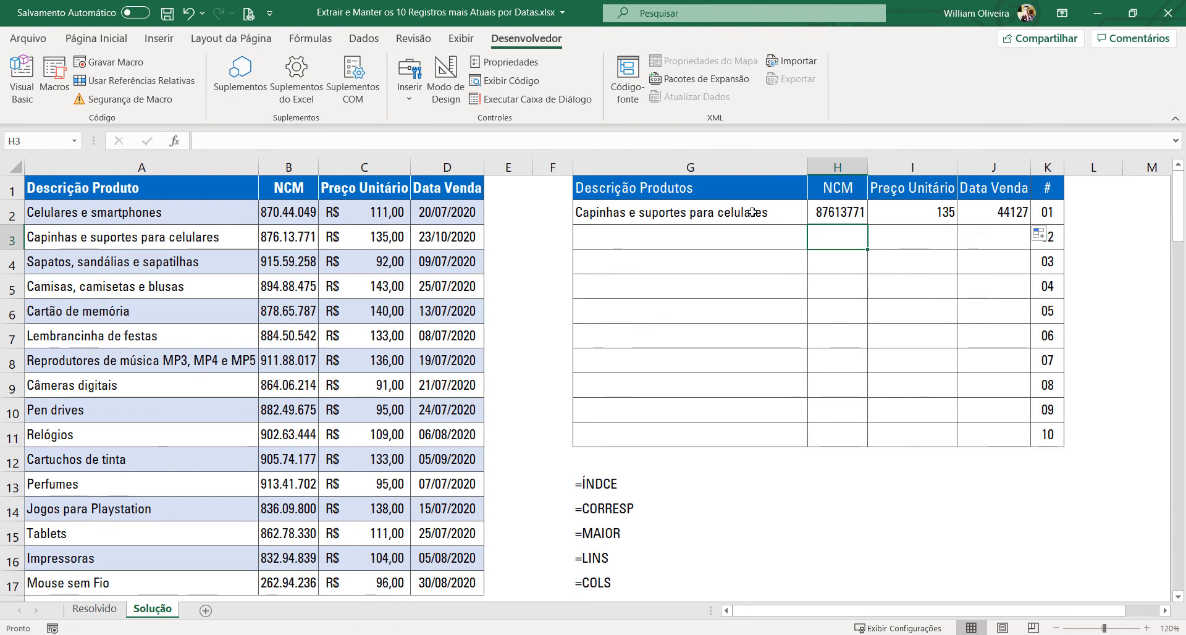
pyautogui.moveTo(753, 212); pyautogui.dragTo(1027, 229)
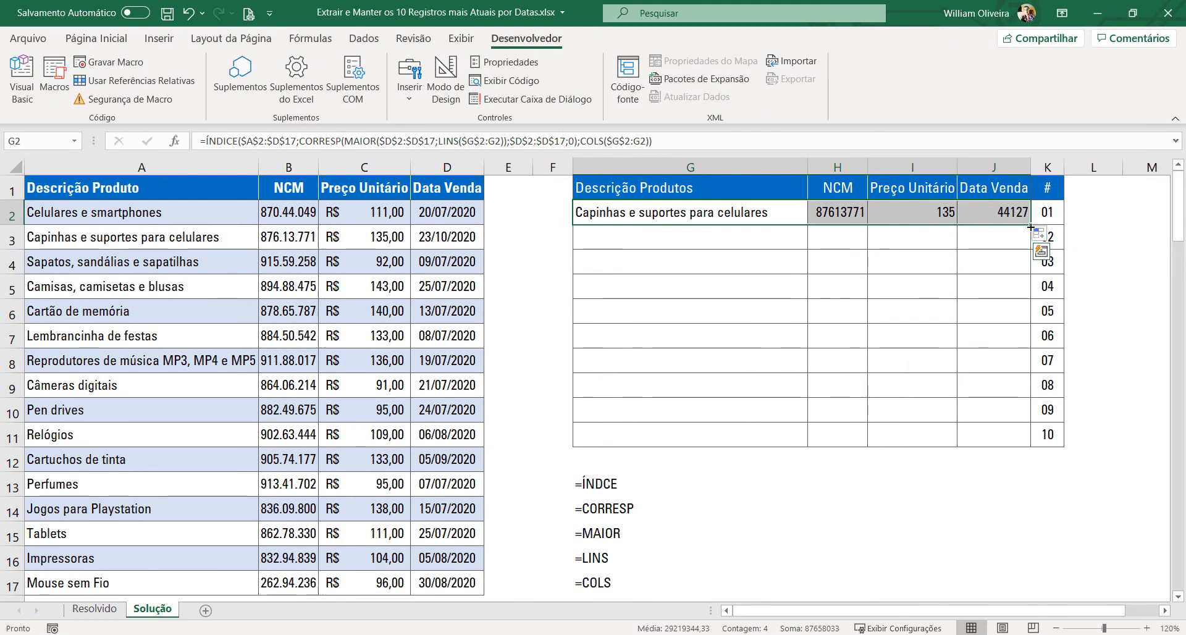
pyautogui.moveTo(1031, 225); pyautogui.dragTo(1006, 437)
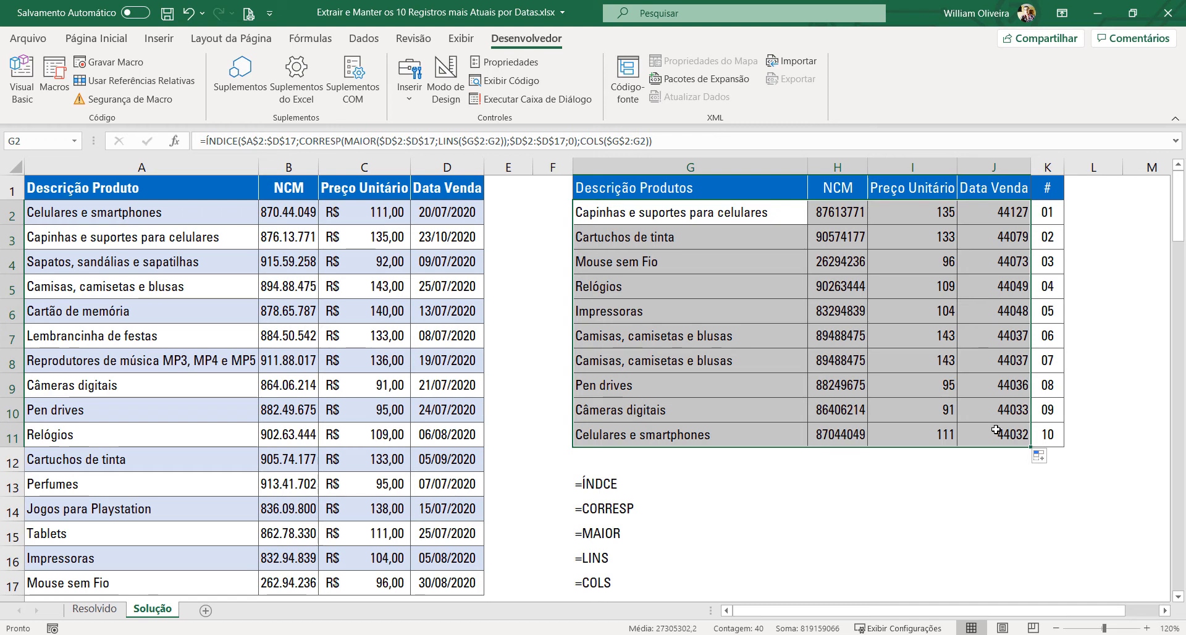
# Format the extracted Data Venda values in J2:J11 as short dates (Data)
pyautogui.click(1007, 233)
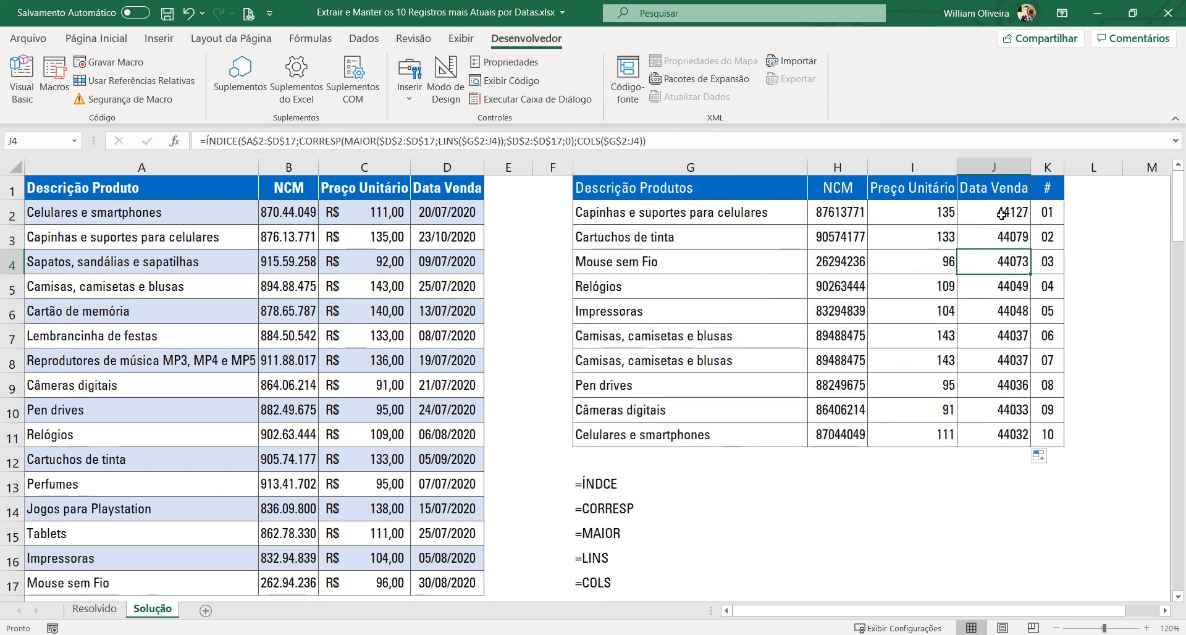
pyautogui.moveTo(1005, 220); pyautogui.dragTo(999, 436)
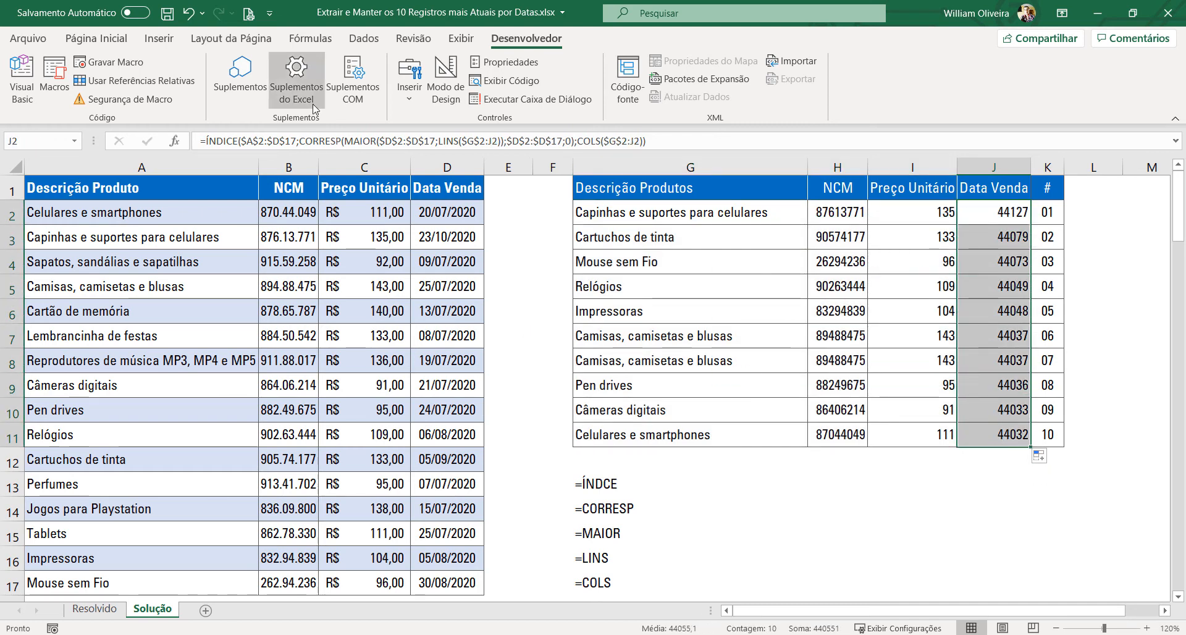
pyautogui.click(97, 38)
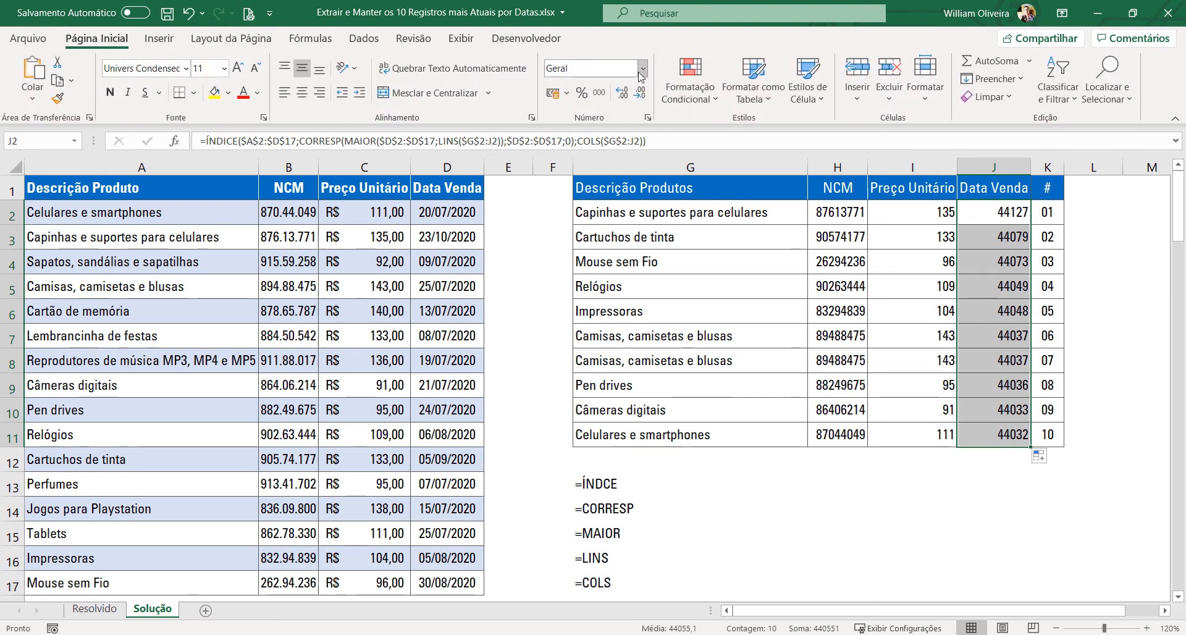
pyautogui.click(642, 68)
pyautogui.click(640, 246)
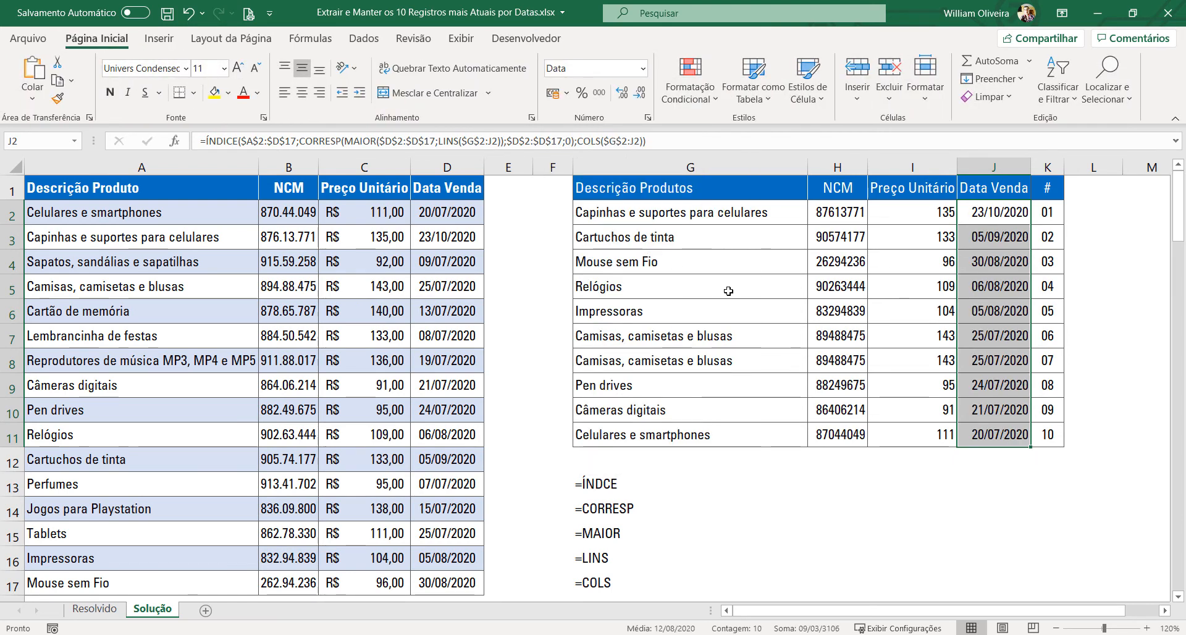
# Apply the R$ accounting format to the prices in I2:I11 and centre the NCM codes in H2:H11
pyautogui.moveTo(918, 215); pyautogui.dragTo(932, 435)
pyautogui.click(552, 93)
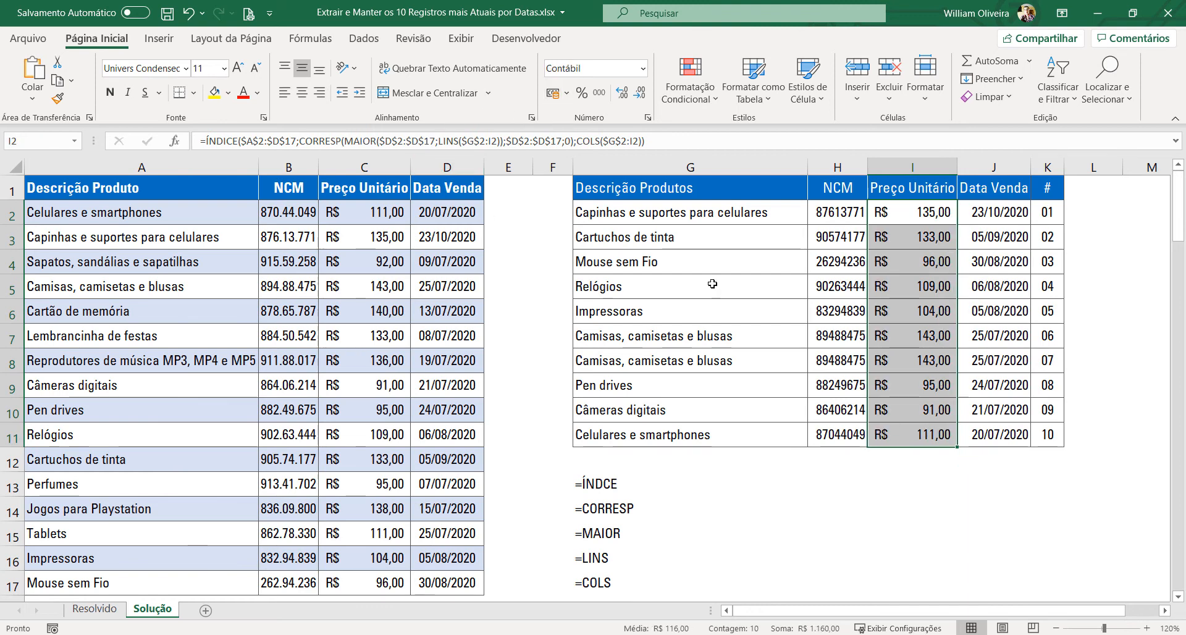
pyautogui.moveTo(834, 216); pyautogui.dragTo(817, 436)
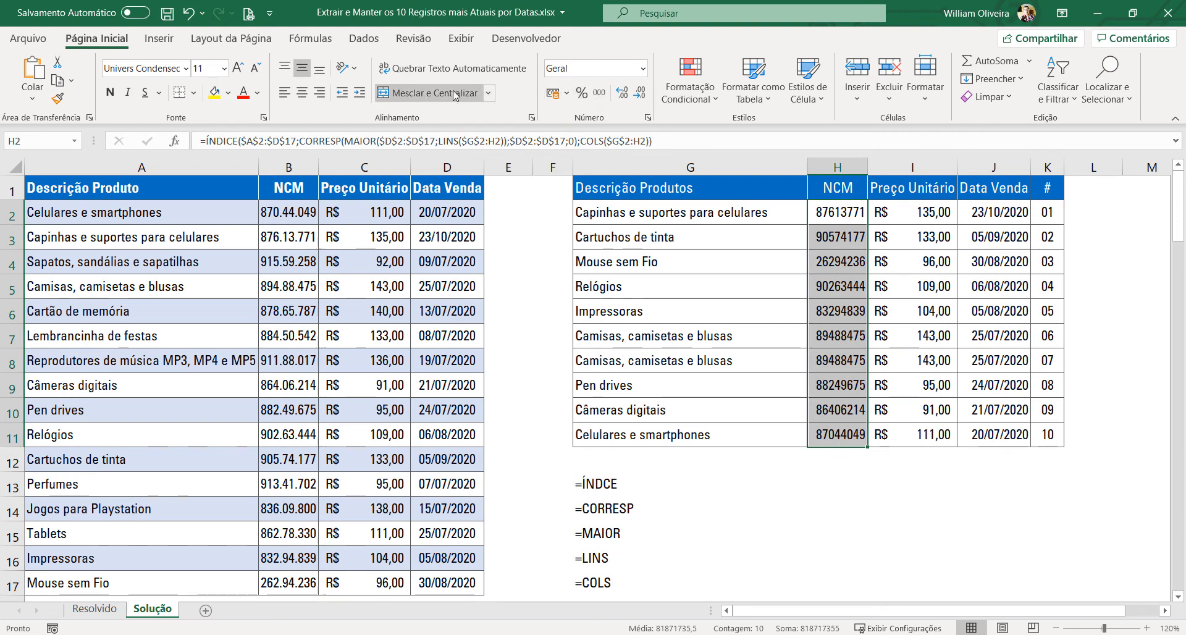
pyautogui.click(302, 95)
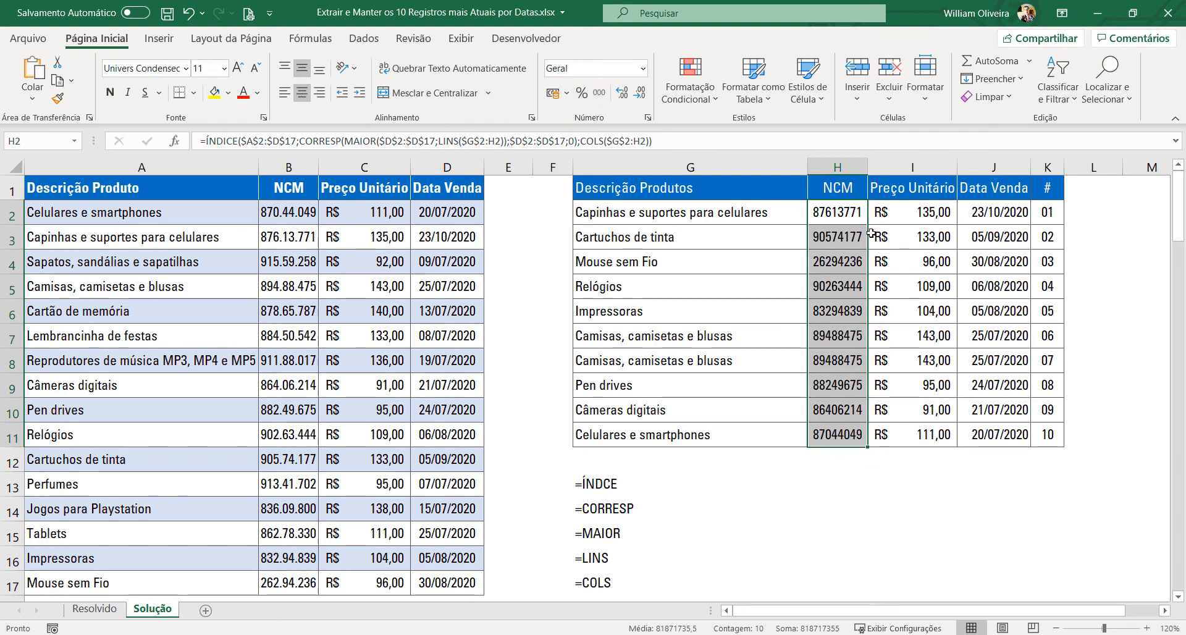
pyautogui.click(643, 337)
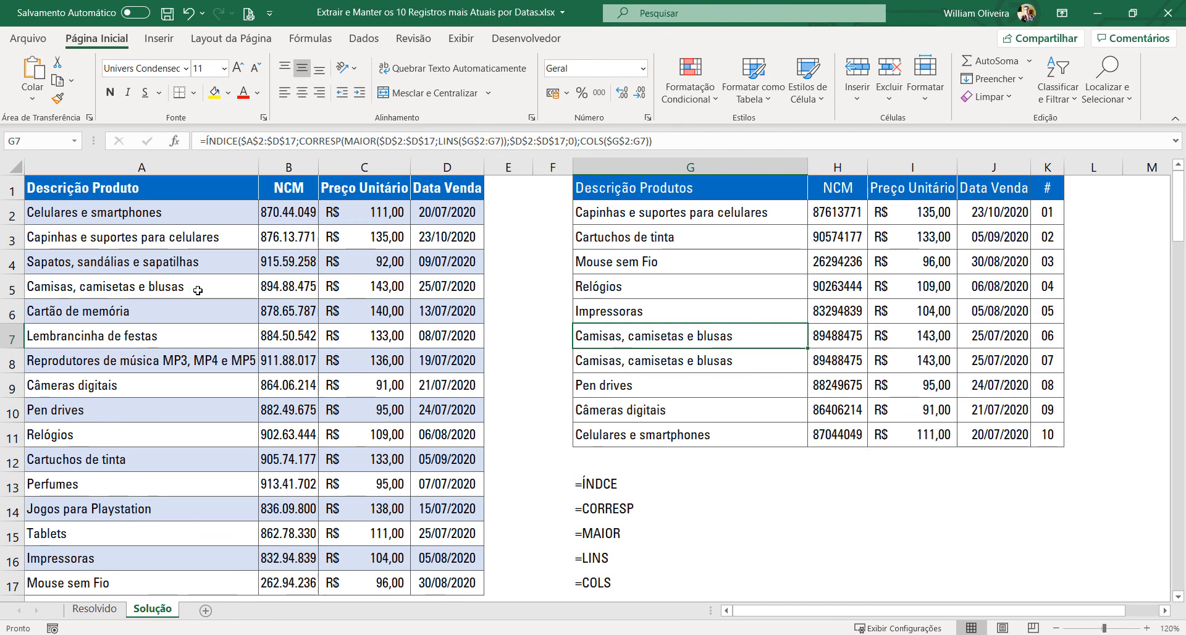
pyautogui.click(1014, 217)
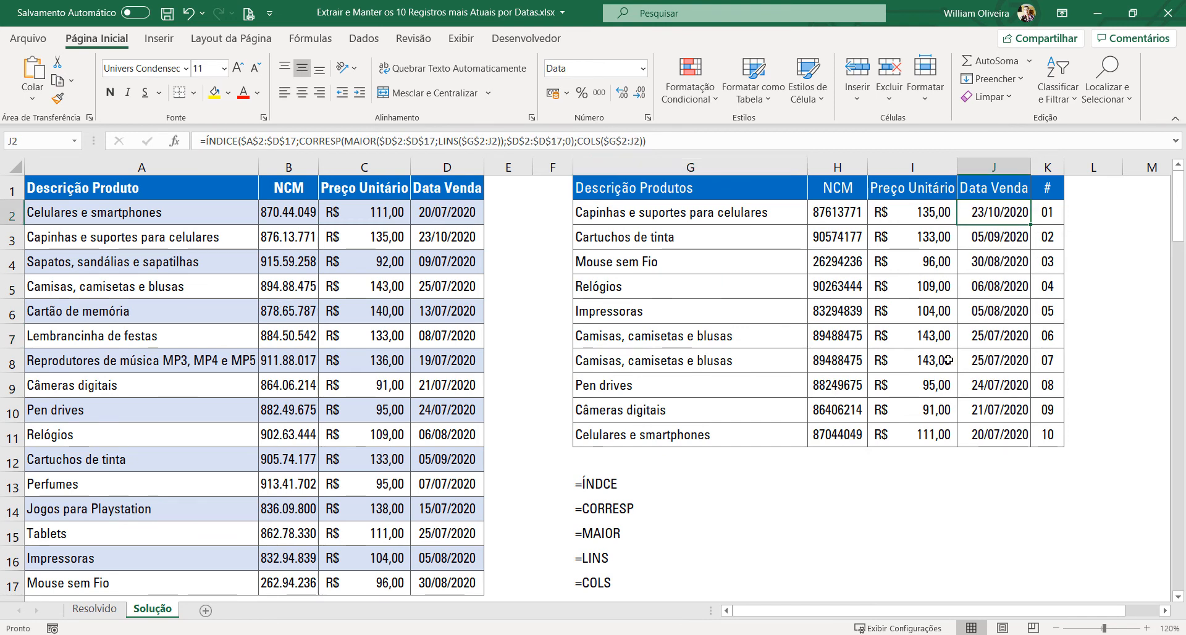
pyautogui.moveTo(463, 211); pyautogui.dragTo(446, 582)
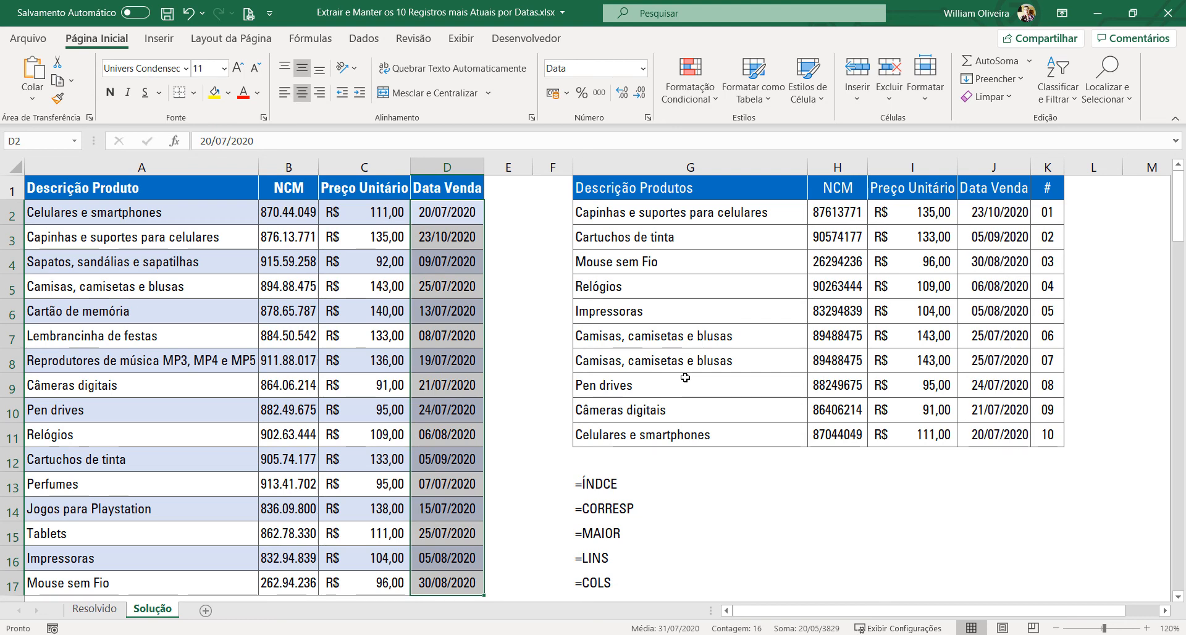
pyautogui.hotkey('ctrl', 'v')
pyautogui.moveTo(585, 482); pyautogui.dragTo(574, 583)
pyautogui.click(760, 390)
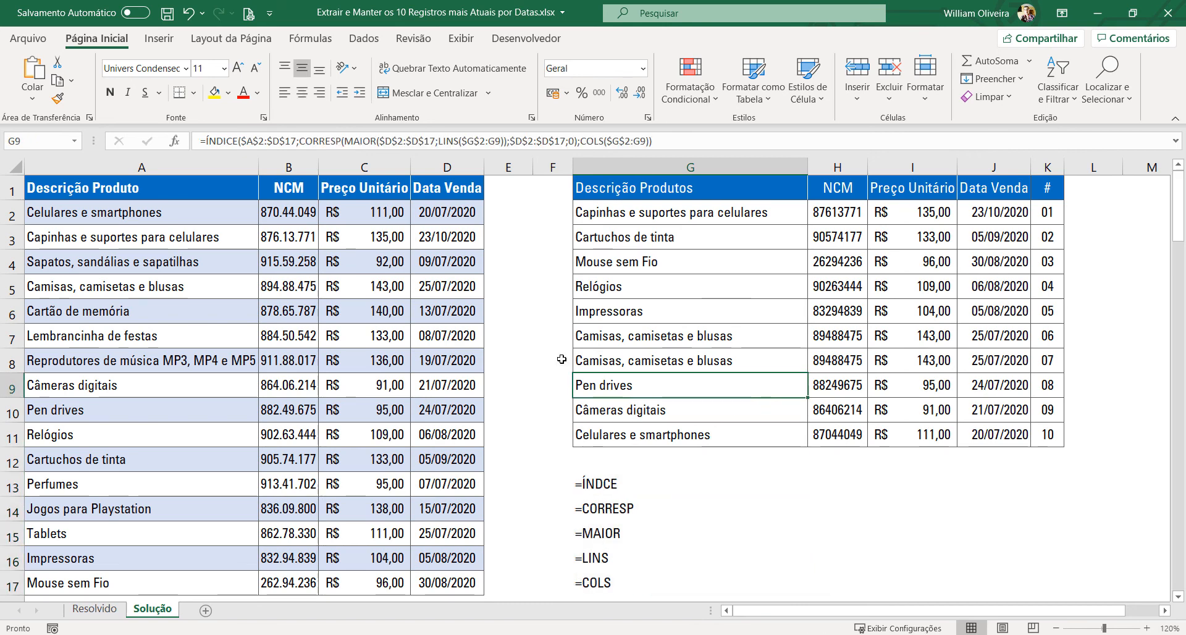
# Set the sale date of Celulares e smartphones in D2 to 20/12/2020
pyautogui.click(458, 209)
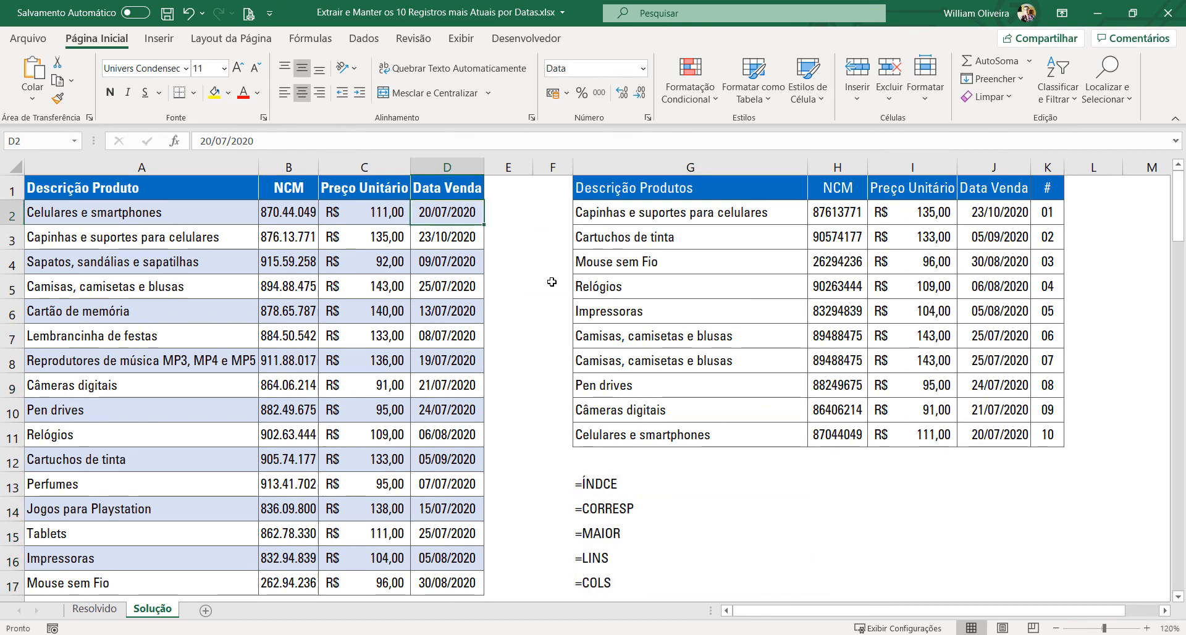
pyautogui.write('20')
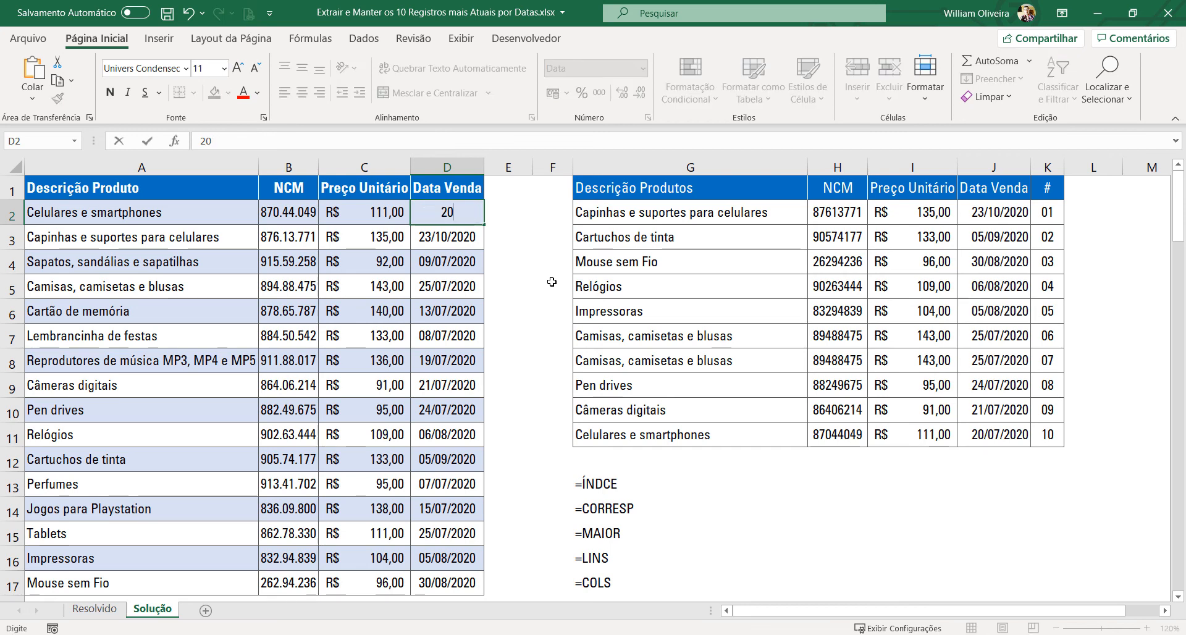
pyautogui.write('/12')
pyautogui.press('Return')
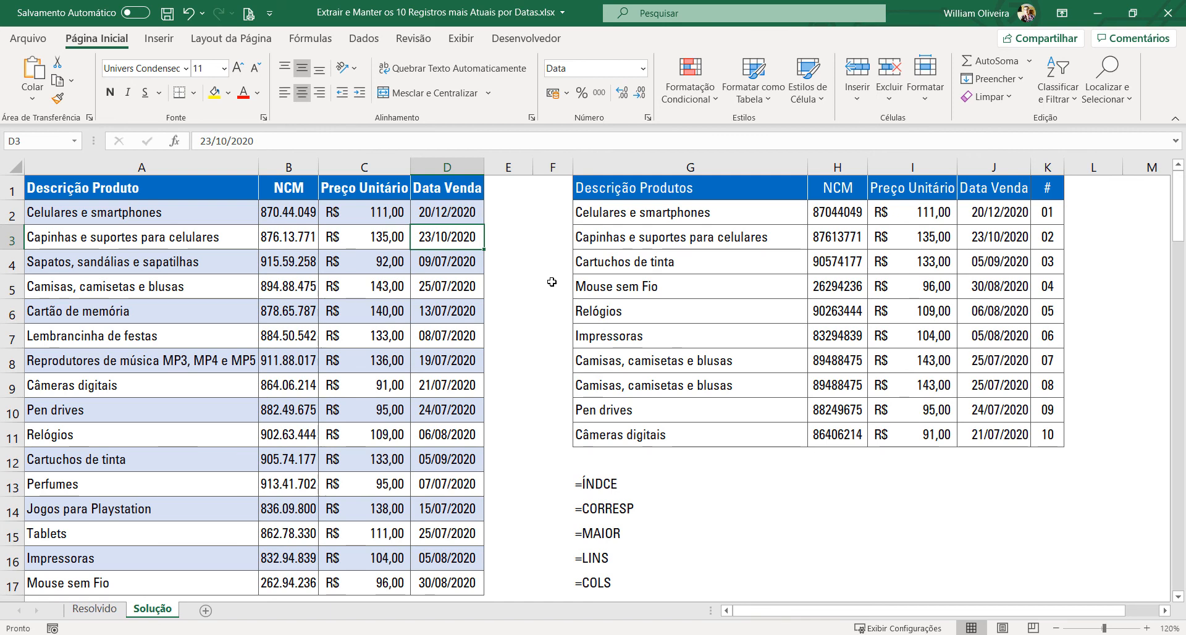
pyautogui.click(720, 221)
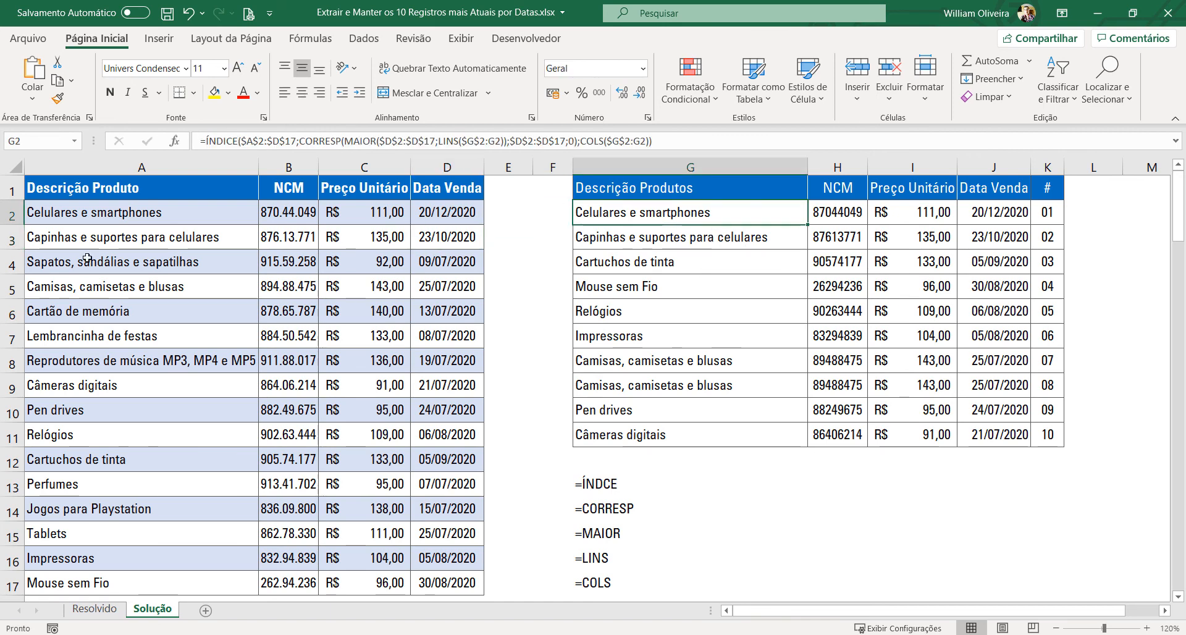
pyautogui.click(952, 216)
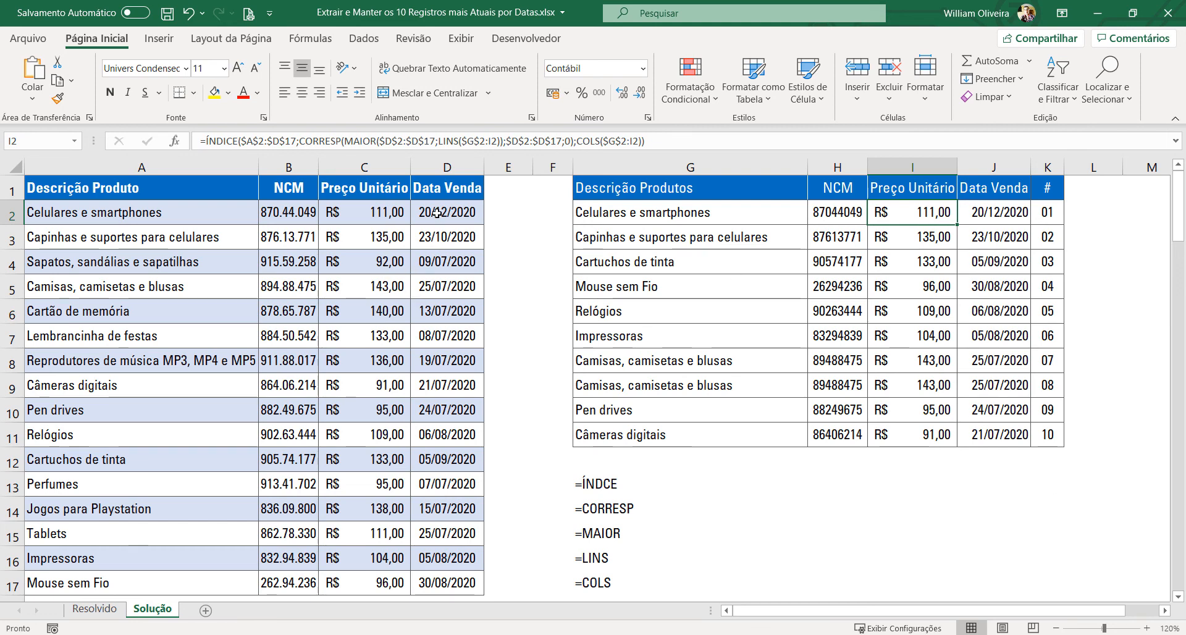
pyautogui.moveTo(440, 216); pyautogui.dragTo(426, 590)
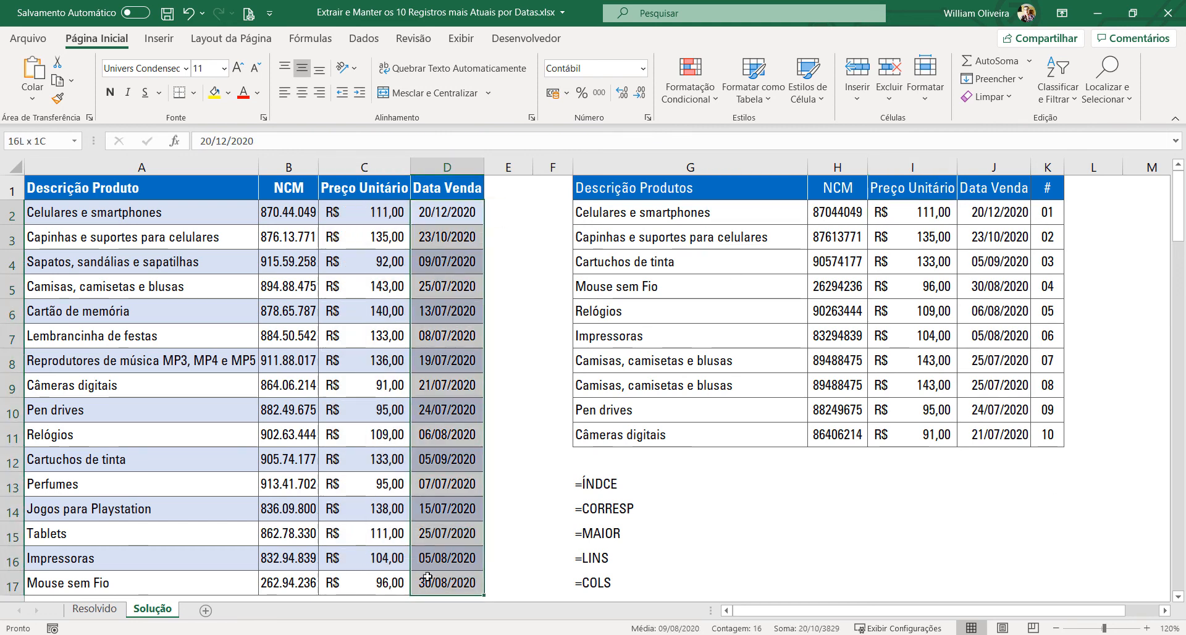
pyautogui.click(364, 188)
pyautogui.click(699, 235)
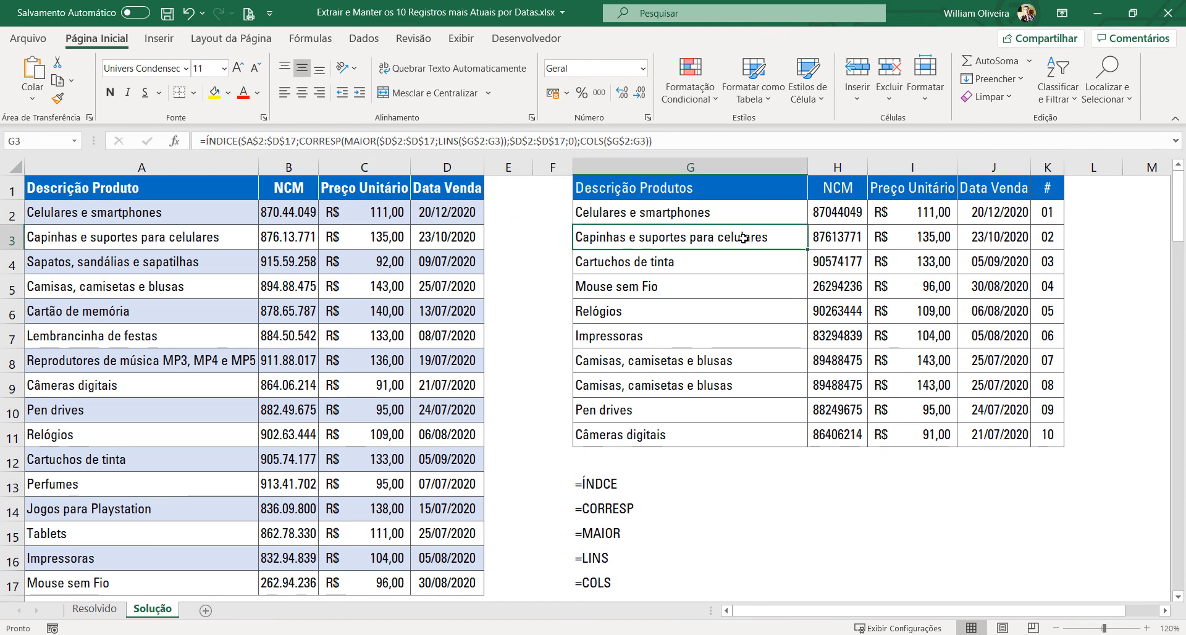
# Set the sale date of Sapatos, sandálias e sapatilhas in D4 to 01/01/2021 and review that source record
pyautogui.click(440, 267)
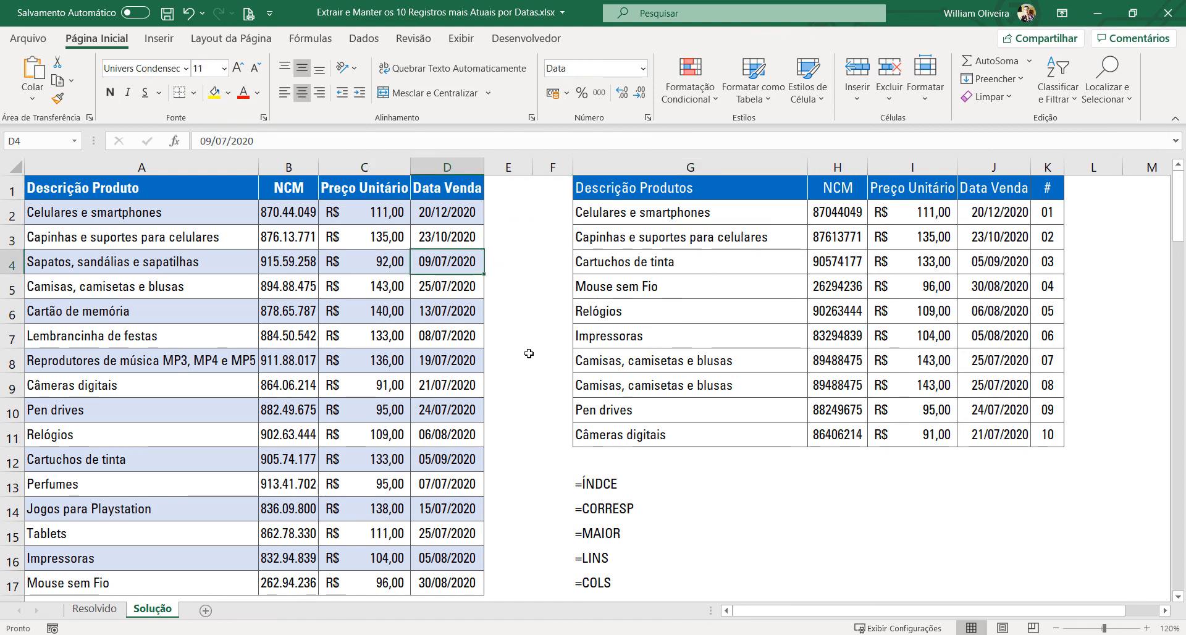
pyautogui.write('01')
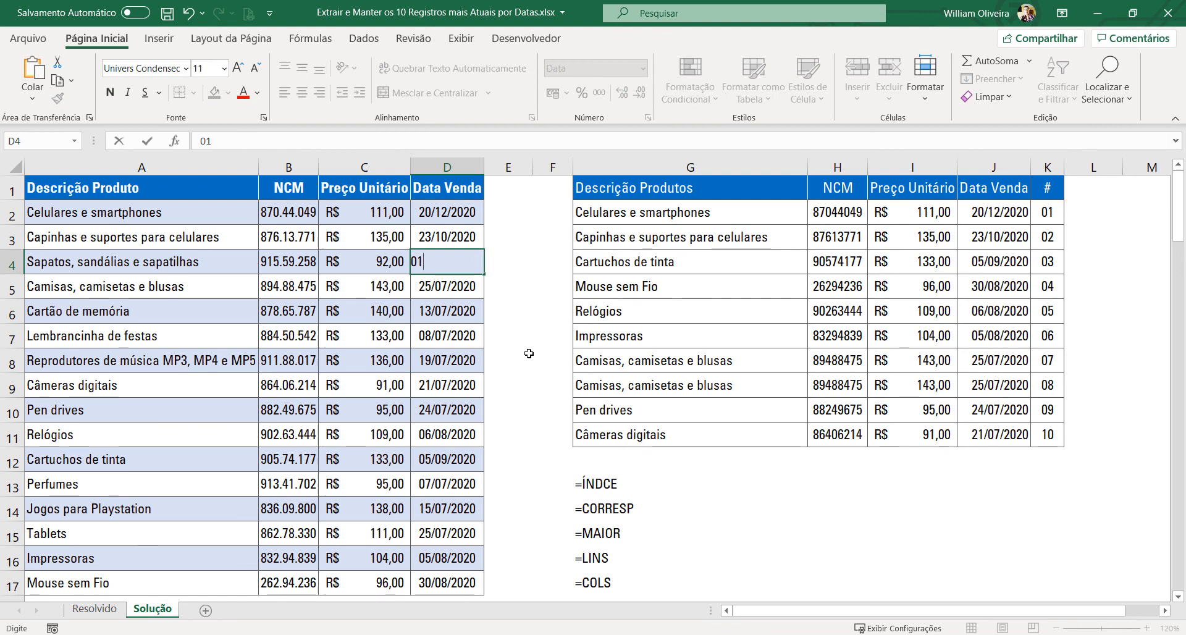
pyautogui.write('/01')
pyautogui.press('BackSpace')
pyautogui.write('01/20')
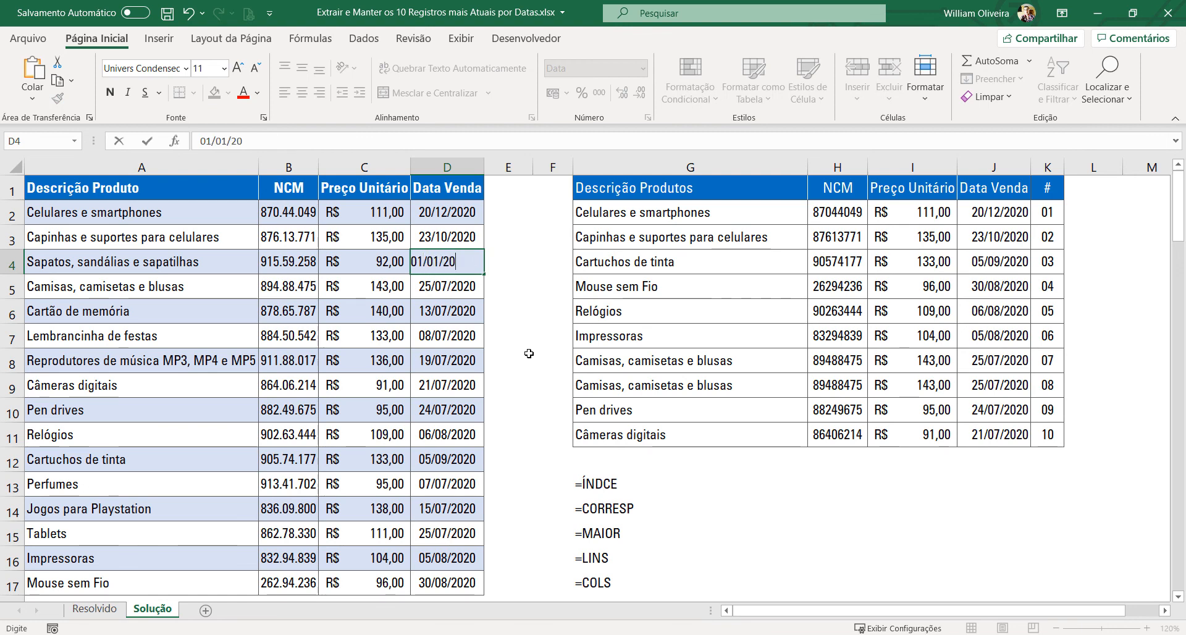
pyautogui.write('21')
pyautogui.press('Return')
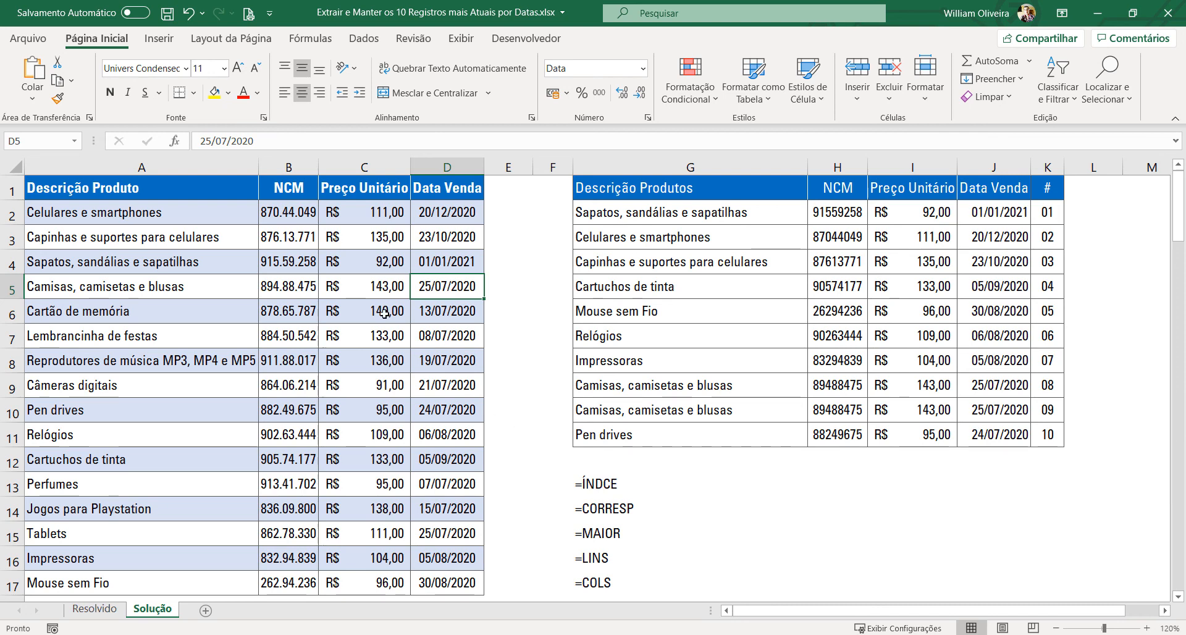
pyautogui.moveTo(146, 255); pyautogui.dragTo(471, 263)
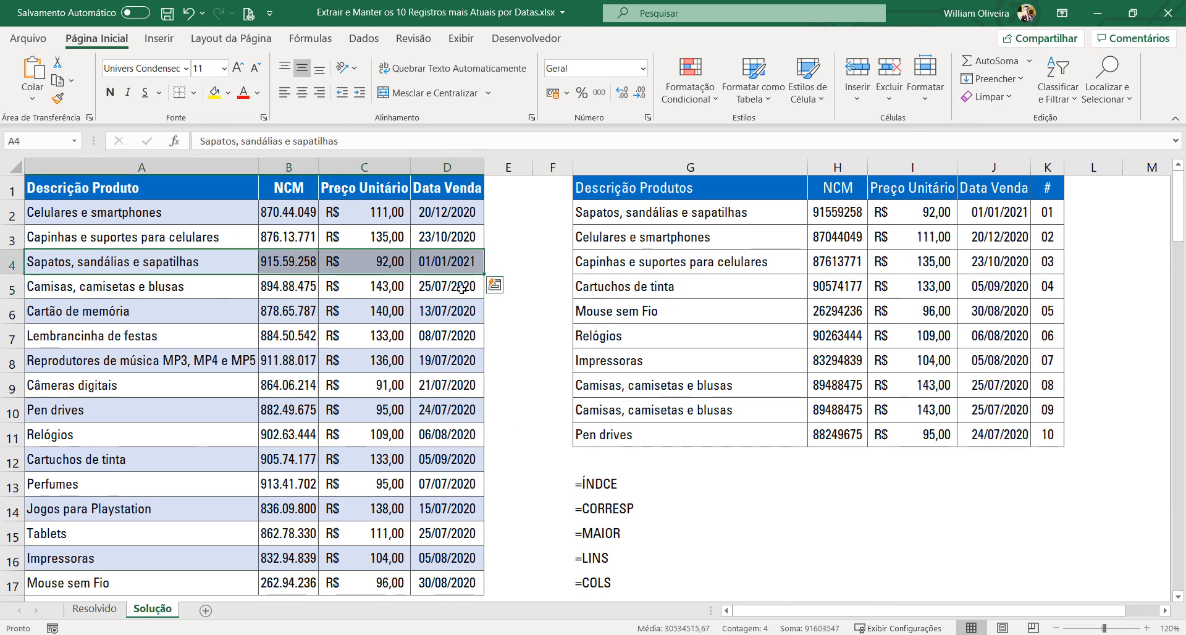
pyautogui.click(461, 289)
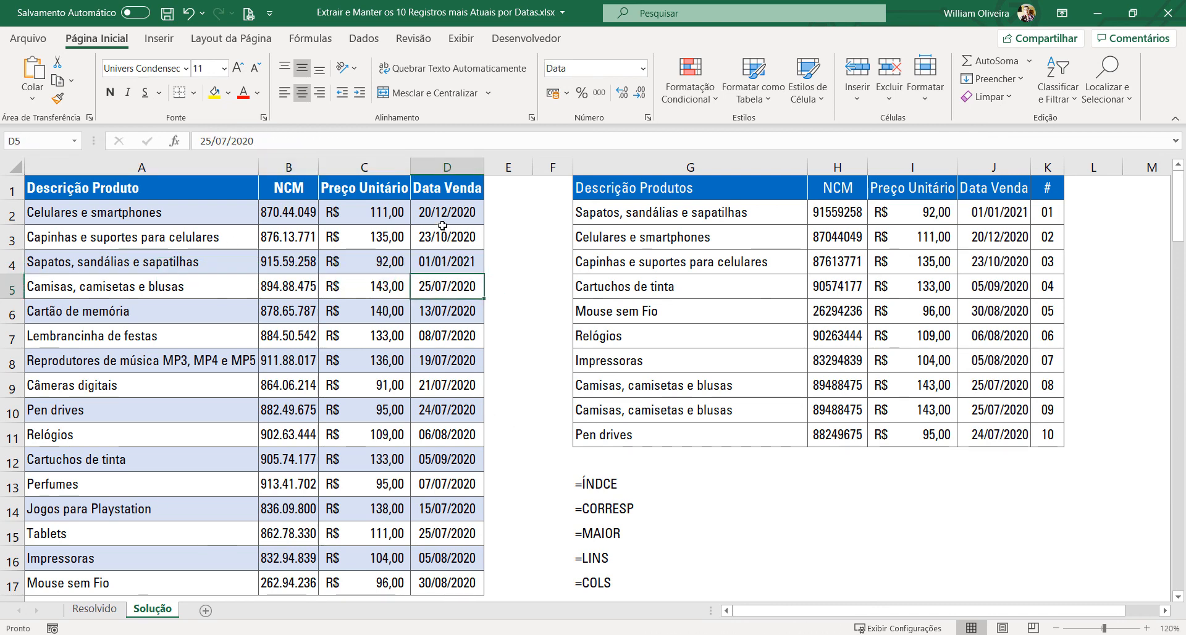